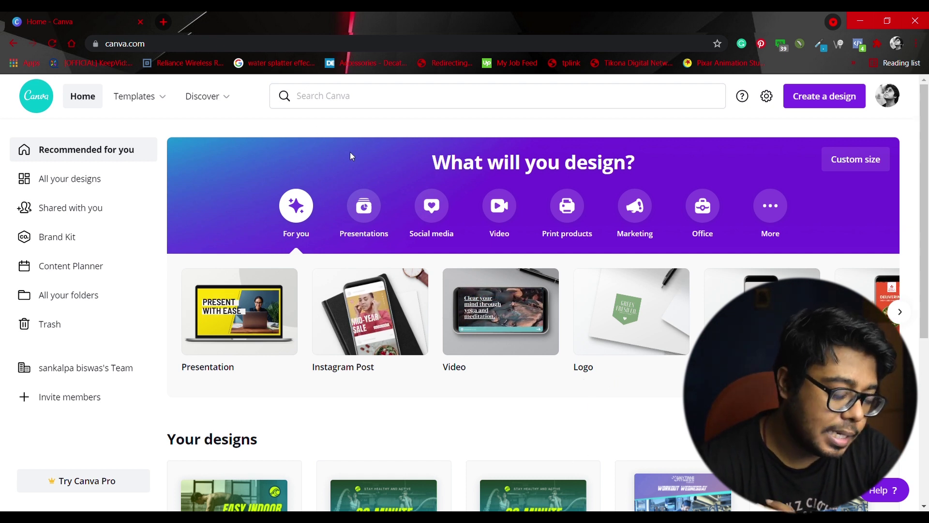
Click into the Search Canva box on the home page to begin a design search.
click(350, 100)
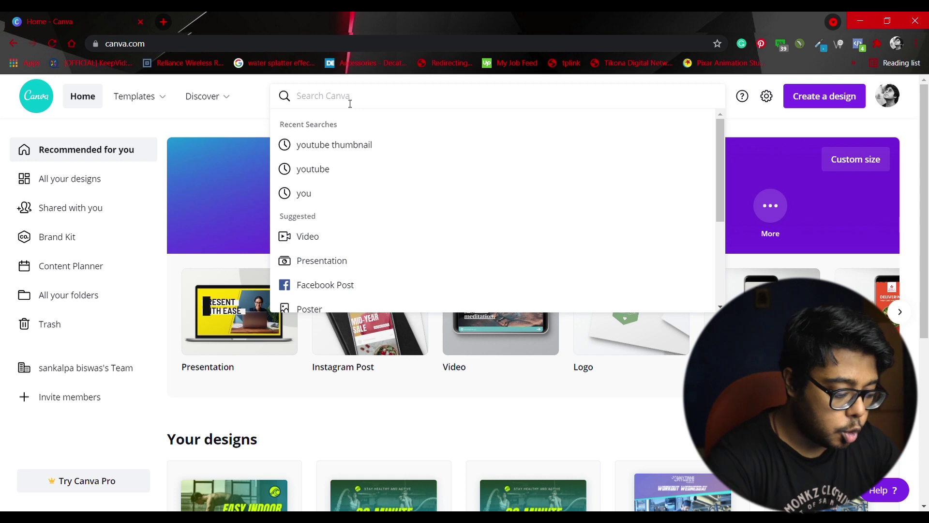
Search 'youtube thum', pick YouTube Thumbnail results, and open the 30-Minute Cardio Workout template.
text(youtube t)
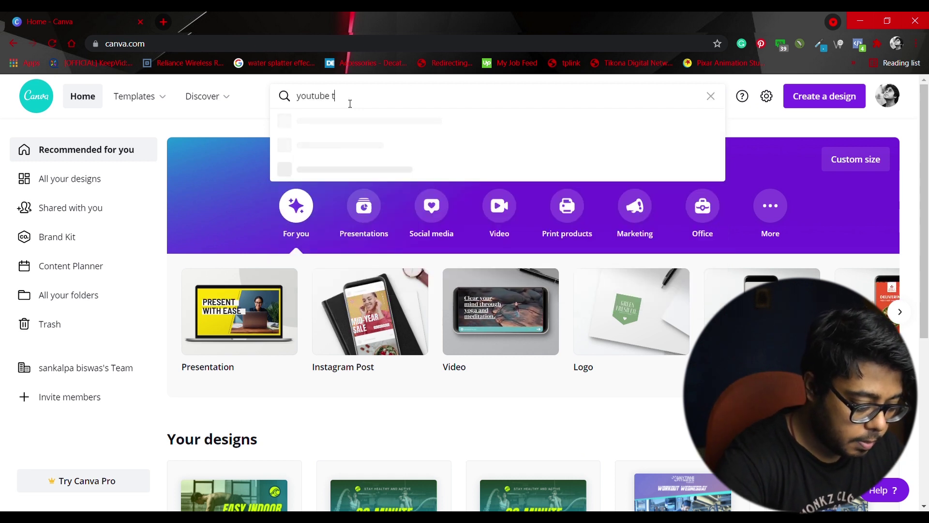
text(hu)
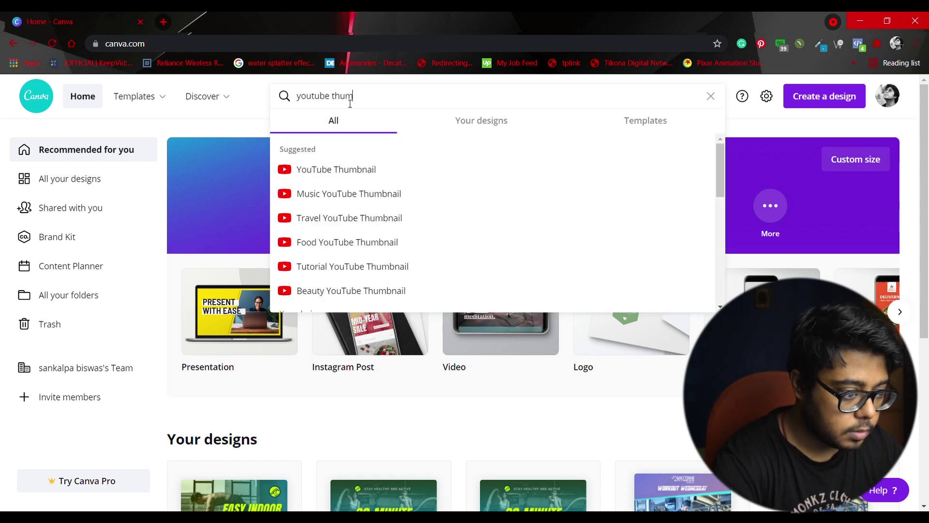
text(m)
key(Down)
key(Return)
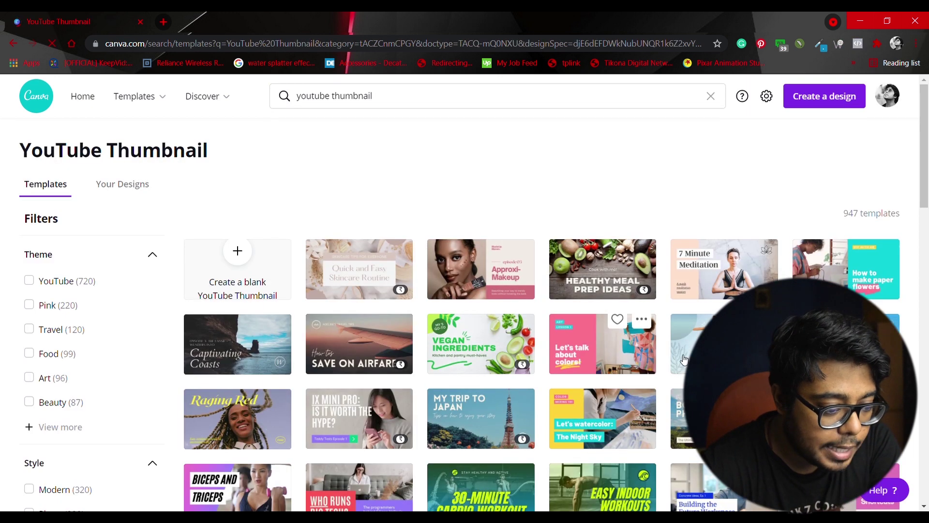
scroll(684, 358, down, 3)
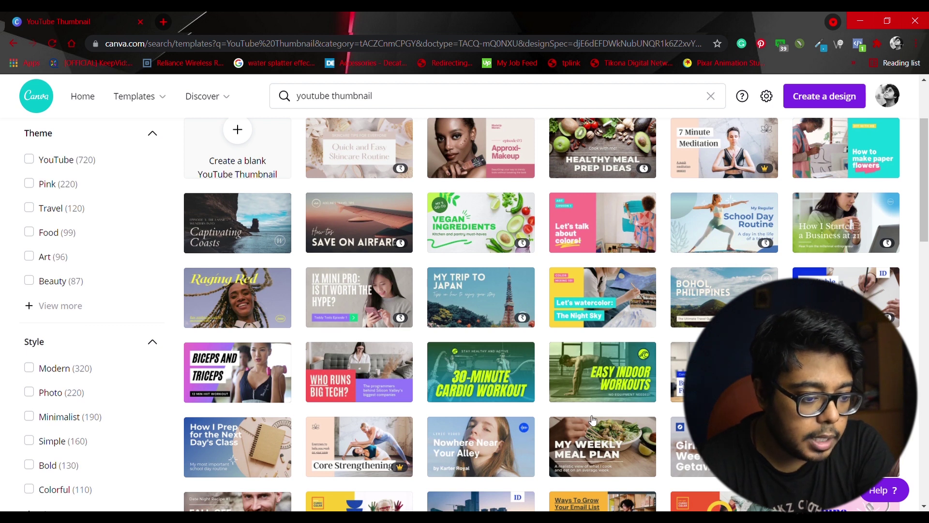
scroll(593, 419, down, 1)
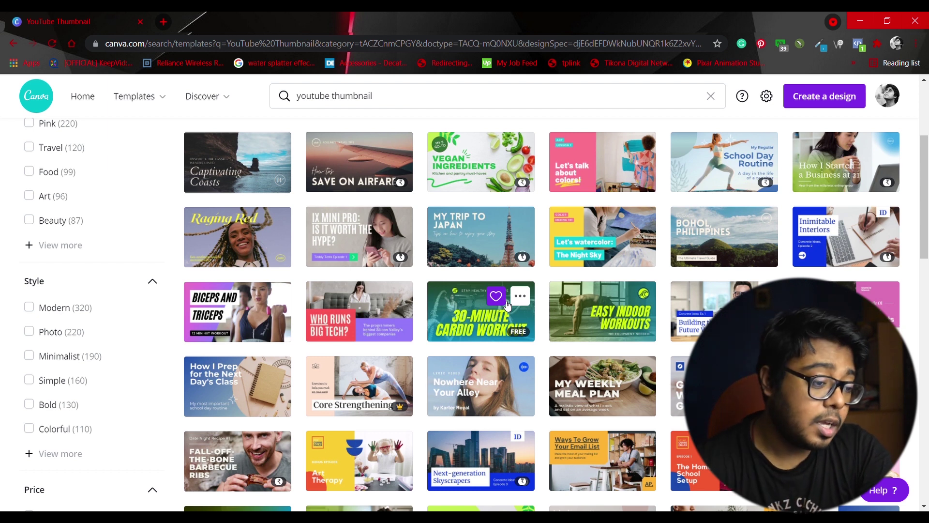
click(463, 321)
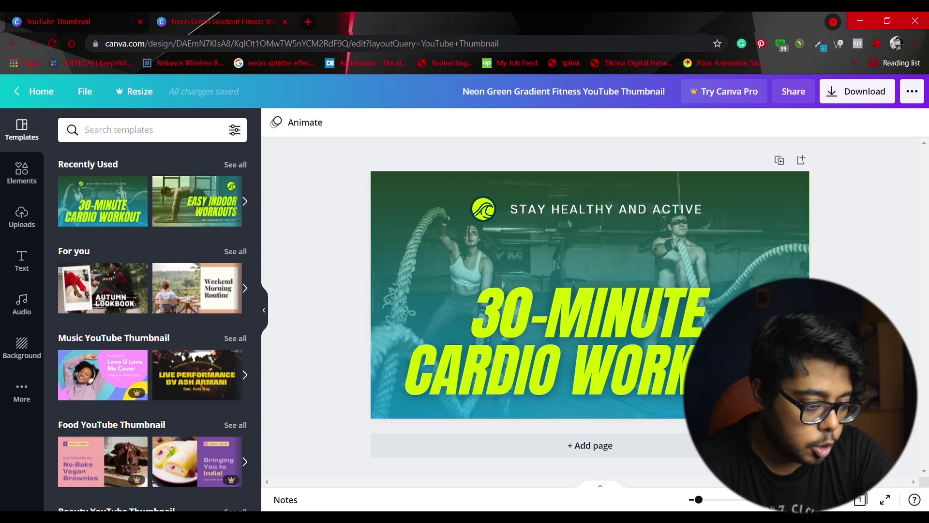
Replace the '30-MINUTE CARDIO WORKOUT' headline text with 'SAKIS SPACE'.
double_click(594, 330)
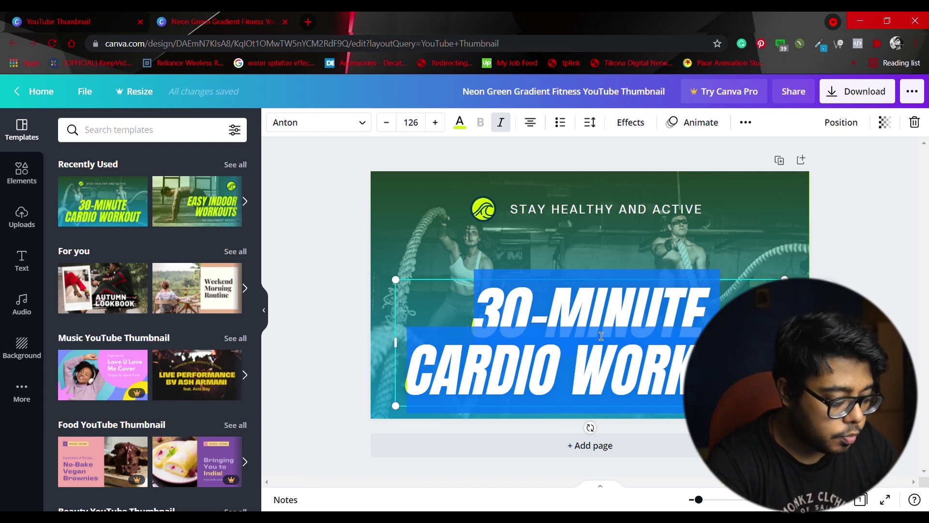
text(SAKIS)
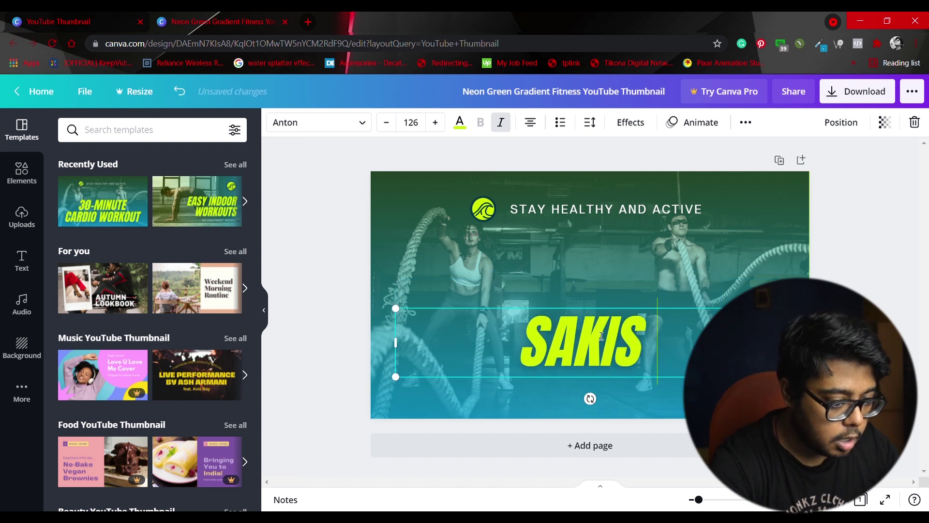
text( SPACE)
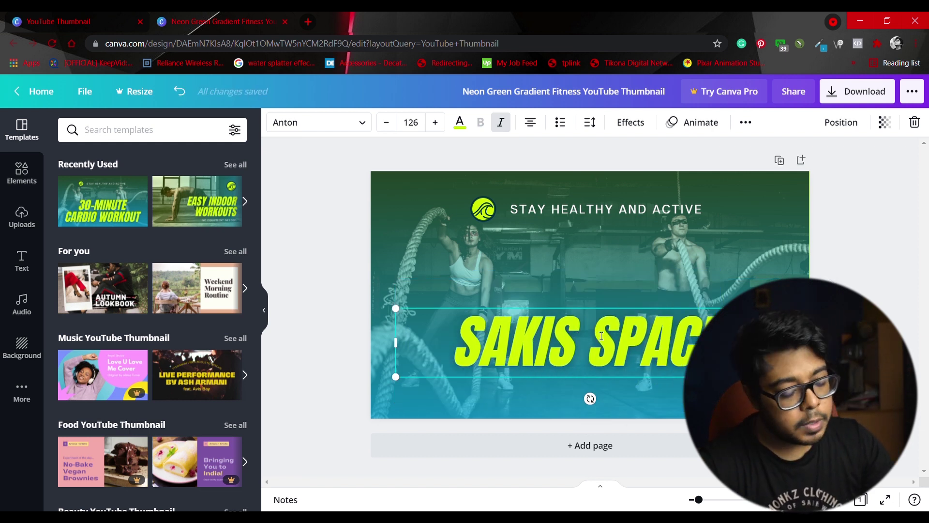
click(858, 228)
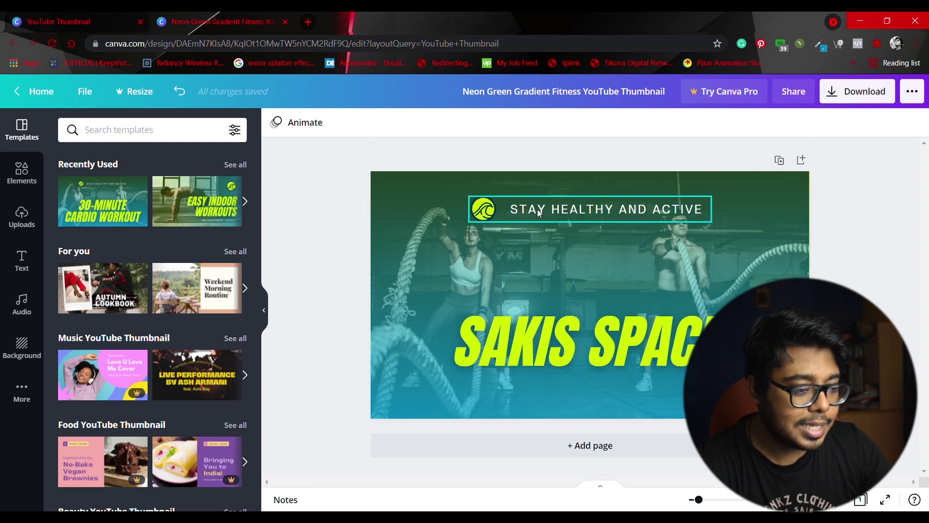
click(681, 218)
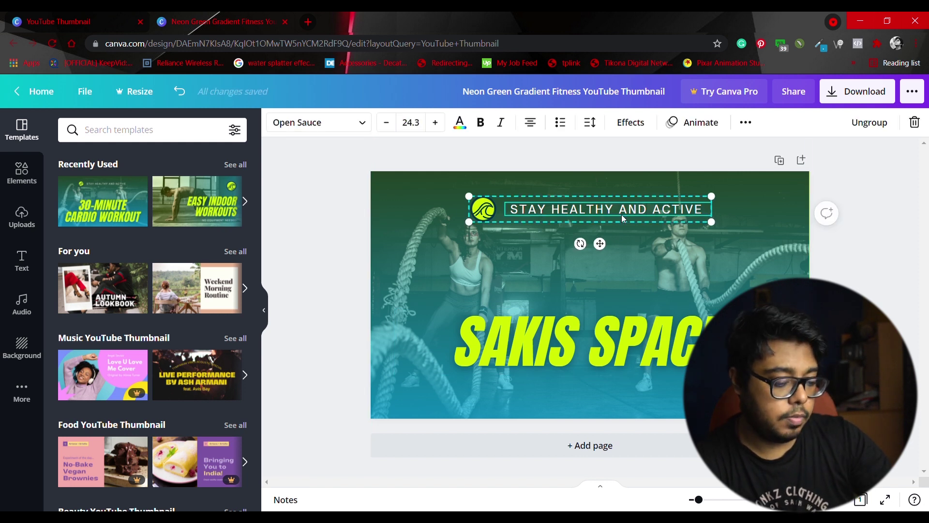
Delete the wave icon, teal gradient overlay and workout photo, then nudge SAKIS SPACE lower.
click(482, 211)
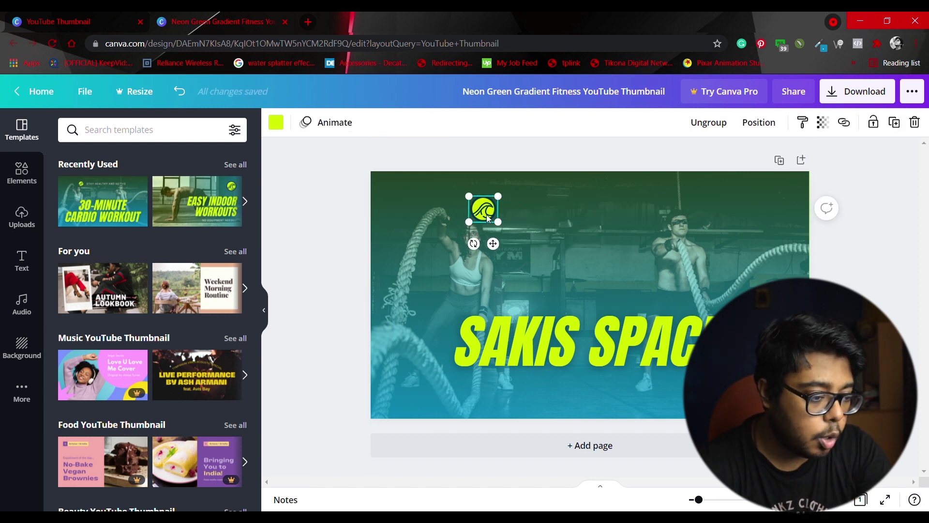
key(Delete)
click(551, 216)
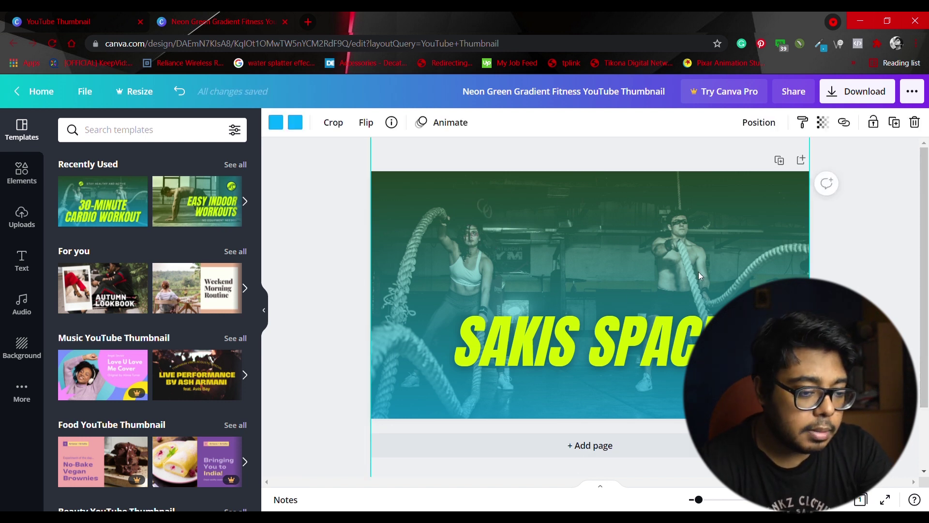
key(Delete)
click(764, 260)
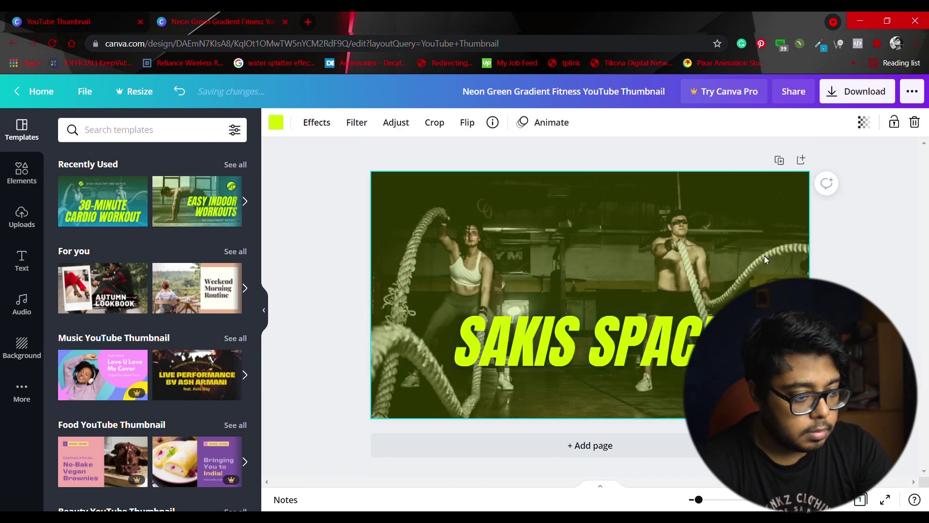
key(Delete)
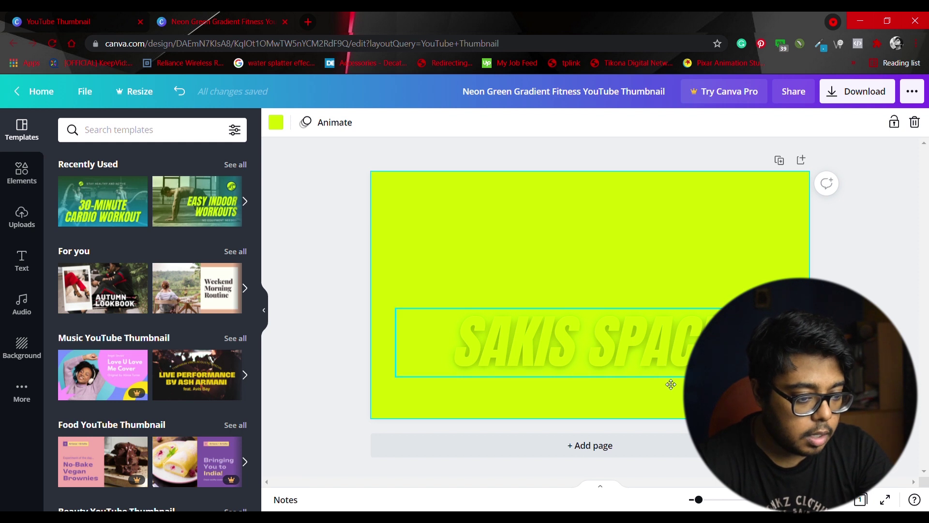
drag(667, 383, 672, 407)
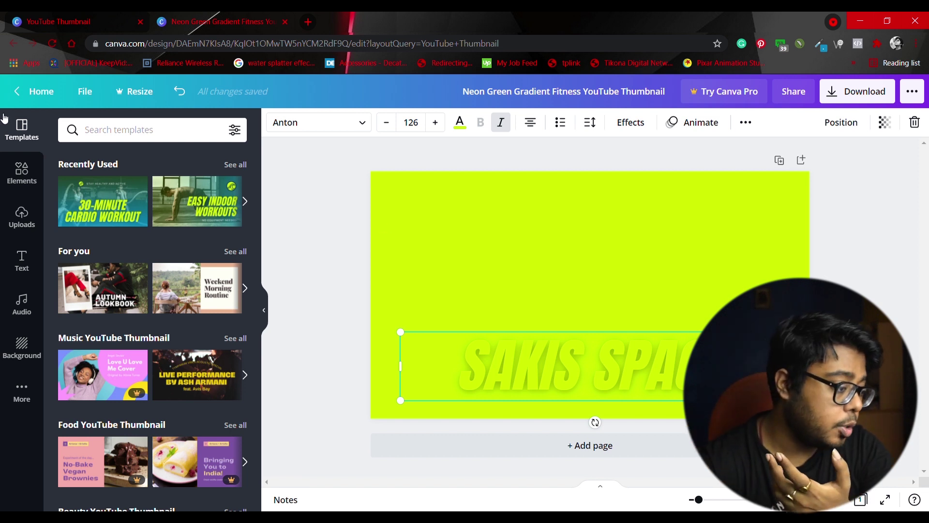
From Uploads, add the portrait photo of the man on a yellow backdrop to the thumbnail.
click(23, 226)
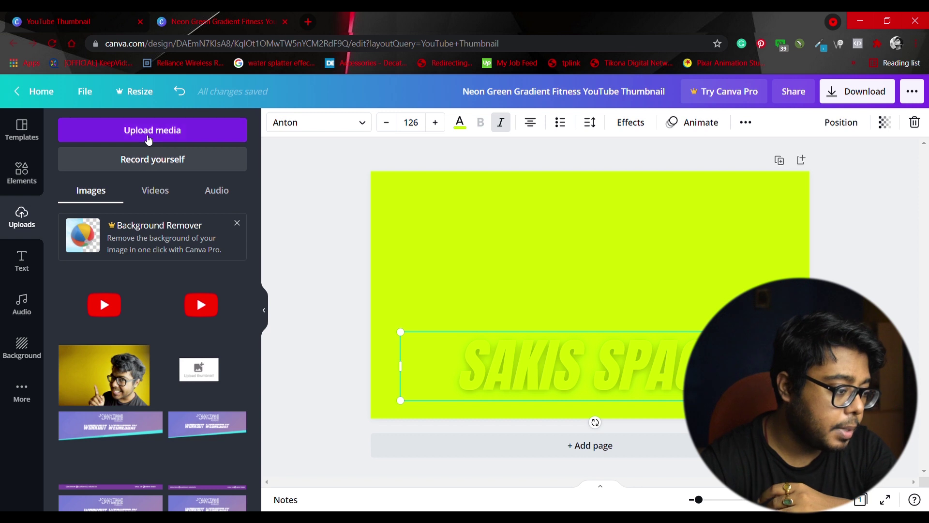
click(148, 140)
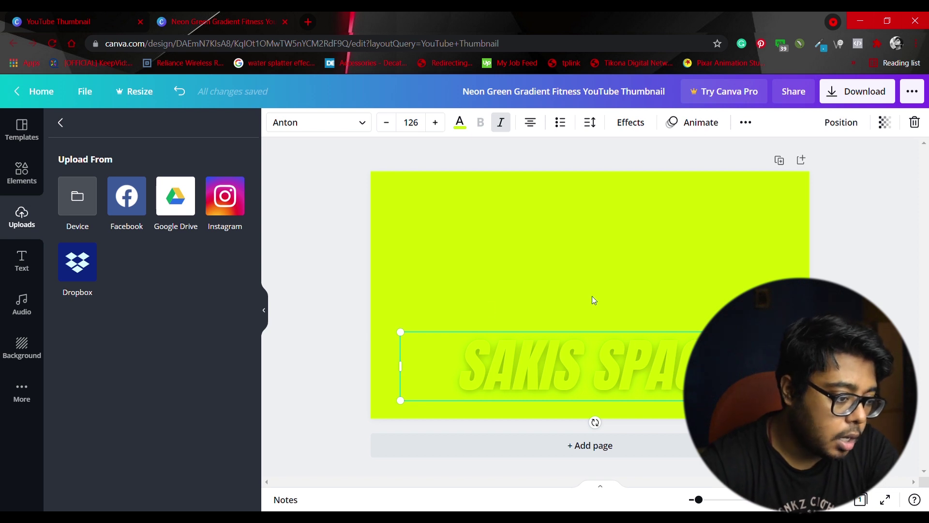
click(63, 124)
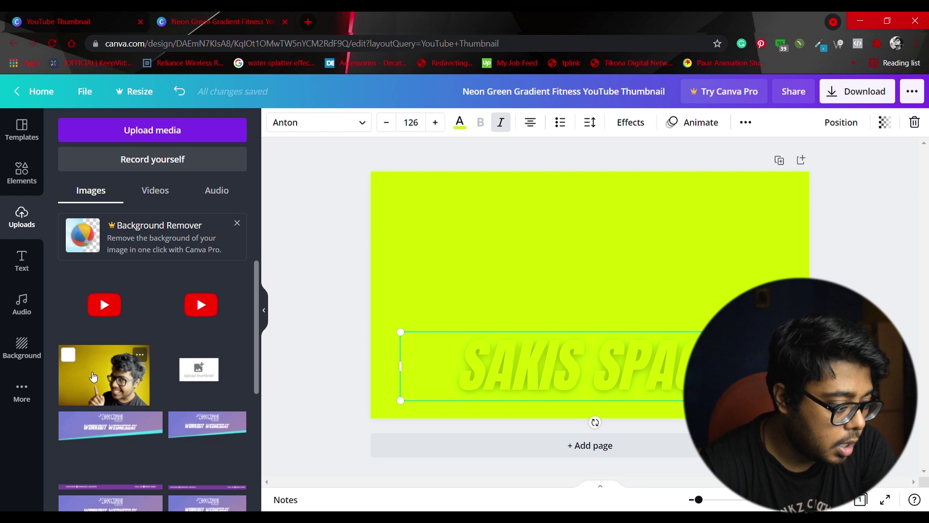
click(86, 377)
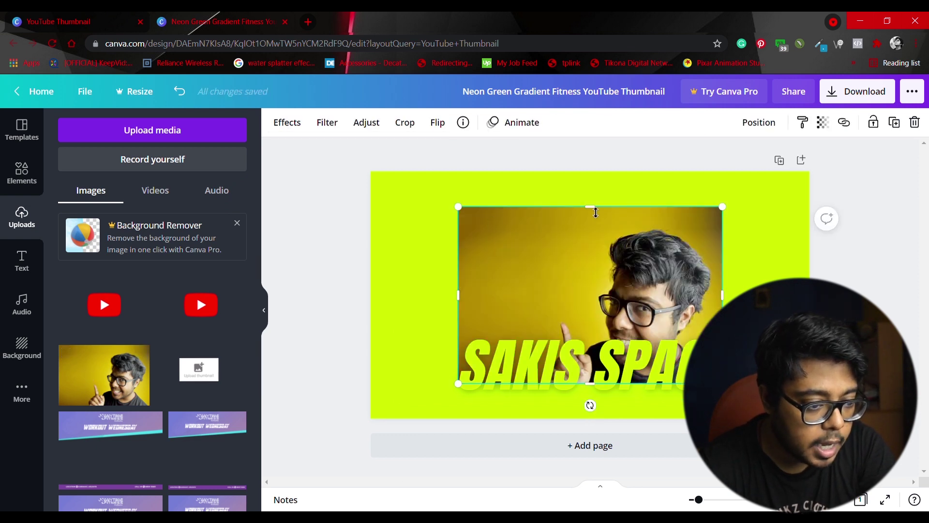
Stretch the portrait photo's top, bottom, right and left edges out to the page edges.
drag(596, 198, 593, 182)
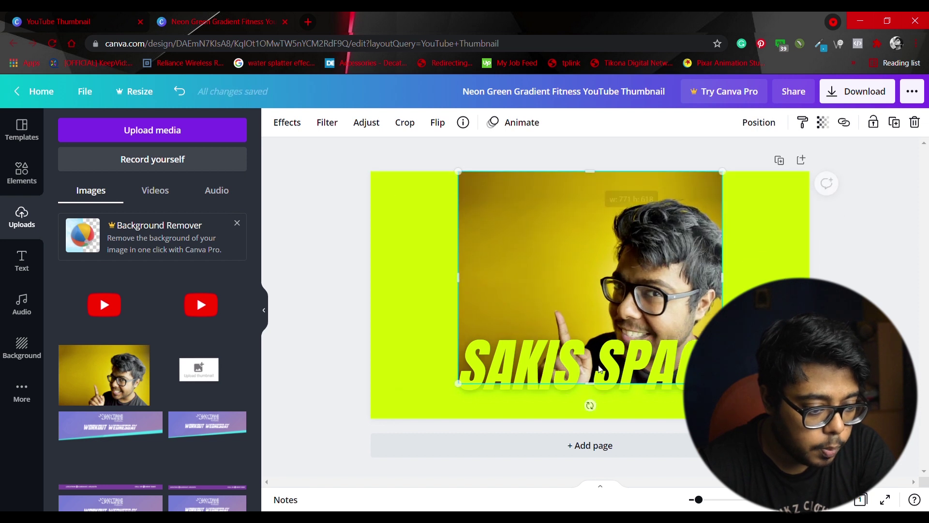
drag(600, 394, 598, 433)
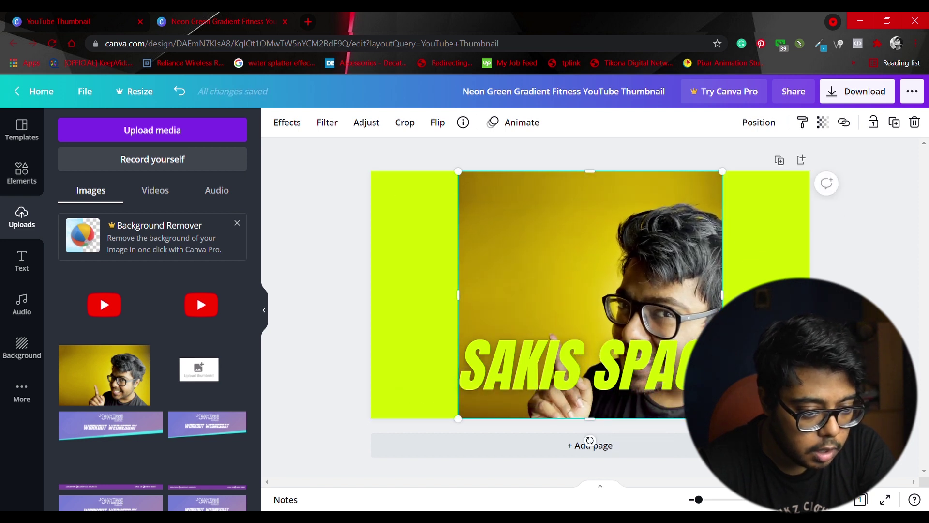
drag(722, 295, 809, 294)
drag(467, 301, 371, 302)
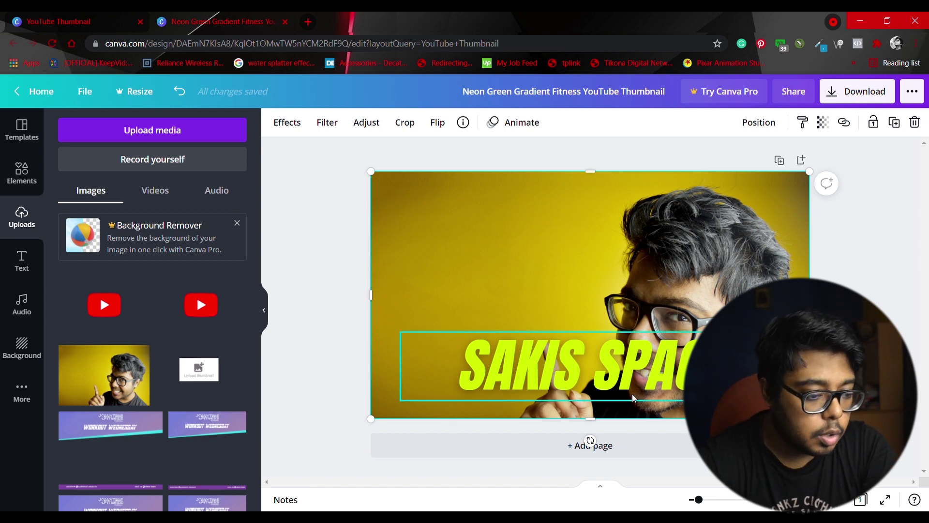
Browse the font list and move the SAKIS SPACE headline up and left over the photo.
drag(615, 370, 572, 258)
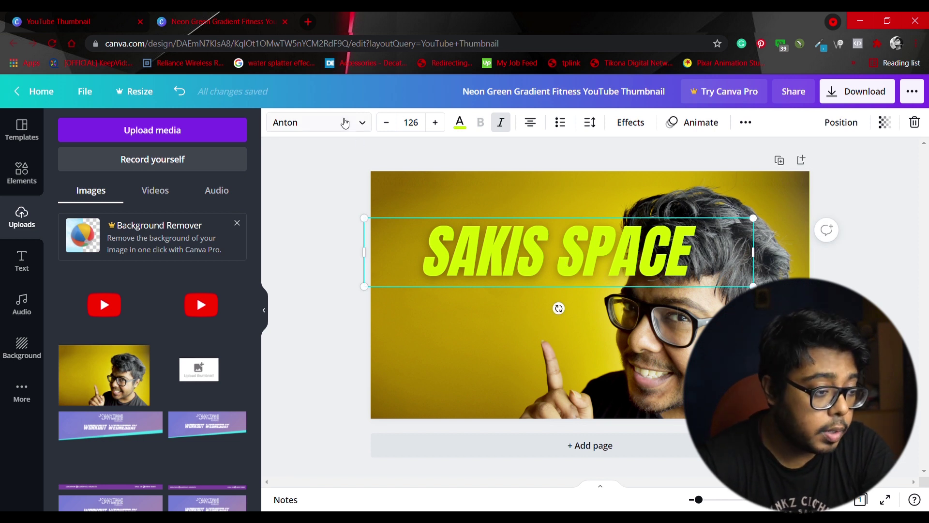
key(ctrl+shift+f)
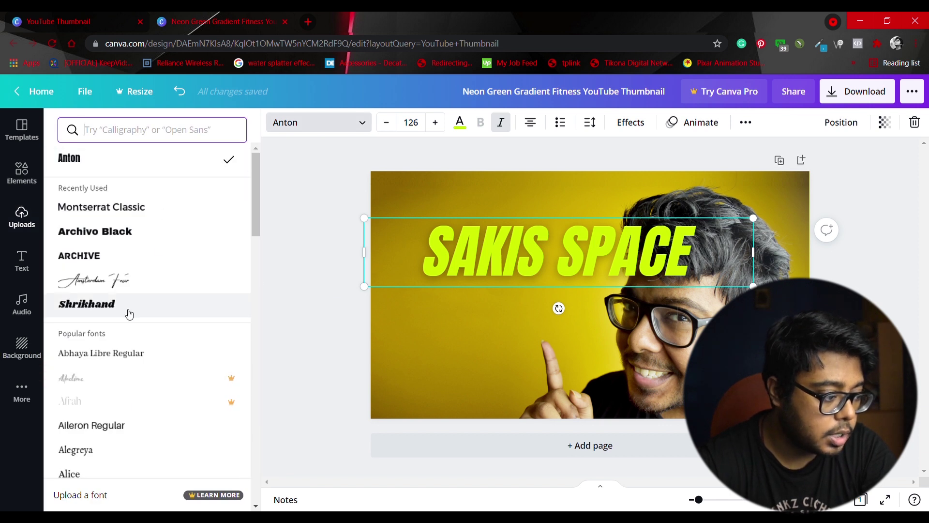
scroll(130, 353, down, 5)
scroll(115, 431, down, 5)
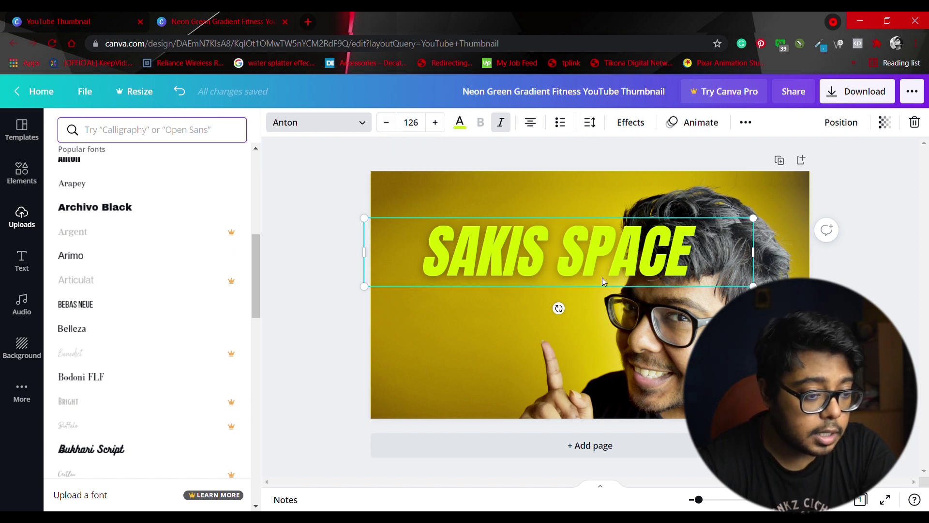
drag(606, 245, 580, 233)
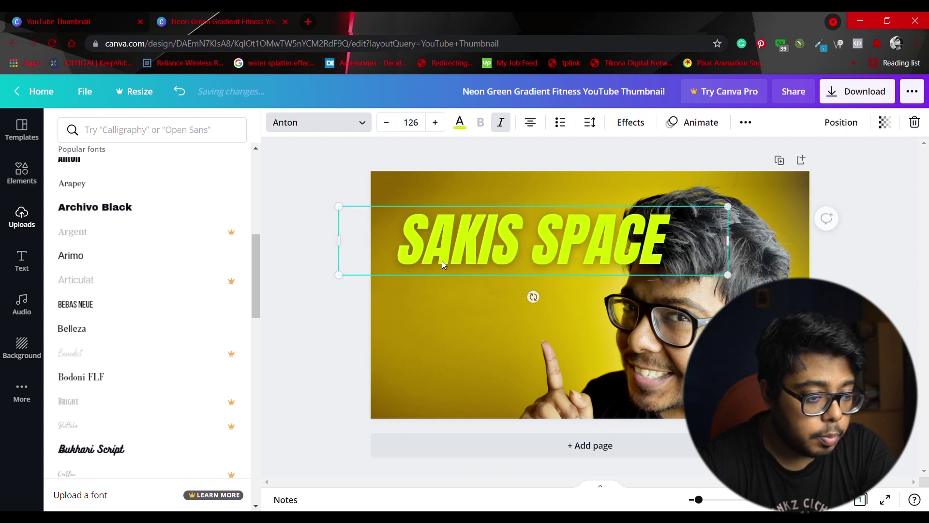
Retype the headline as 'QUICK, EASY' and '& PRO' on two lines, left-aligned.
double_click(534, 255)
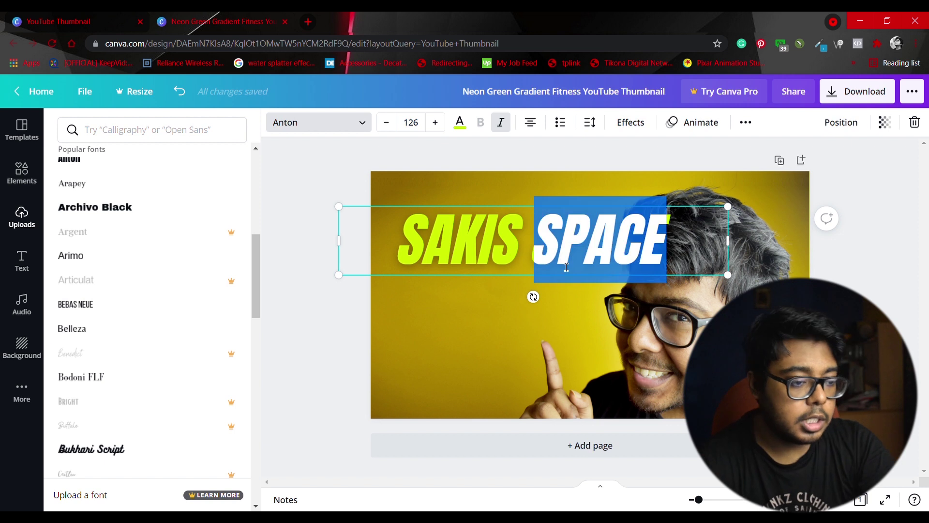
key(ctrl+a)
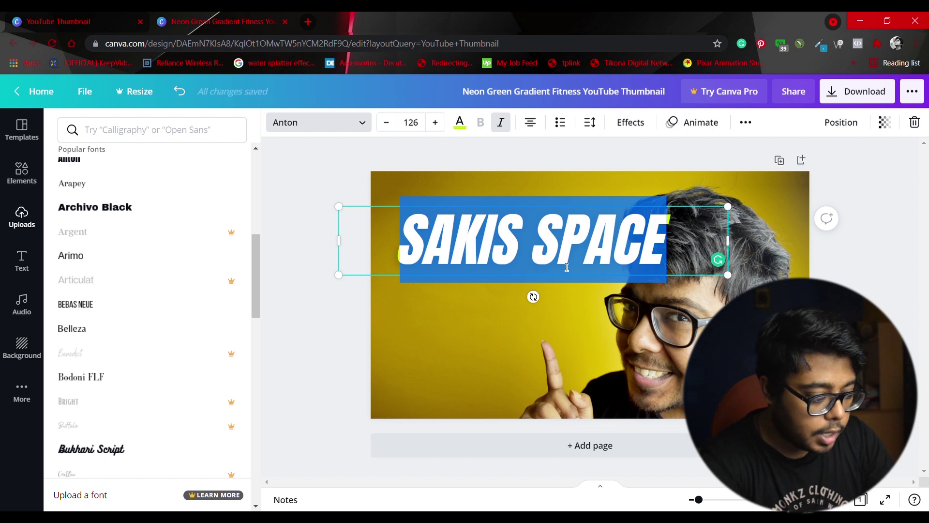
text(QUI)
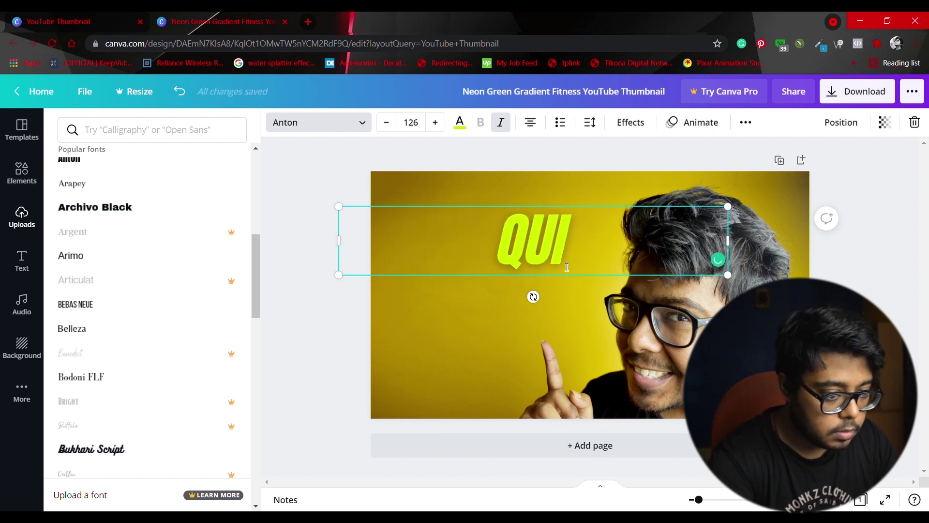
text(CK,)
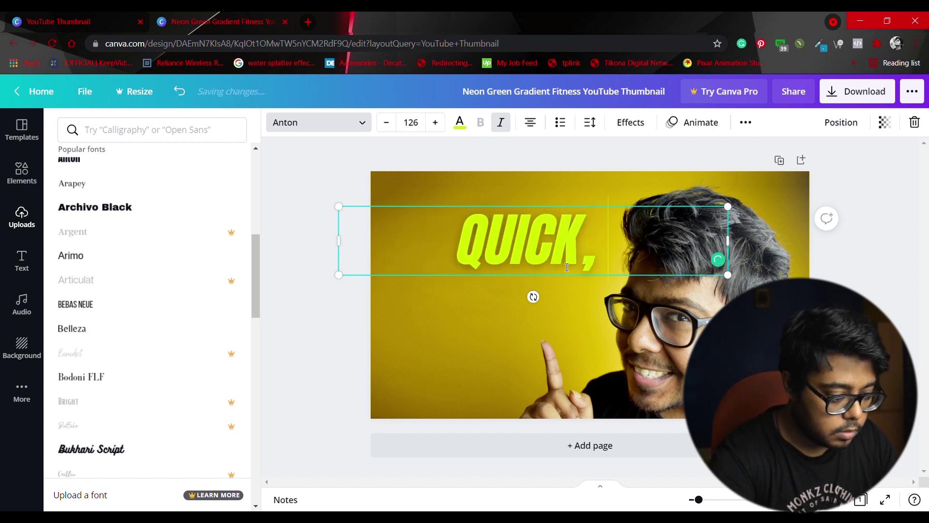
text(EASY)
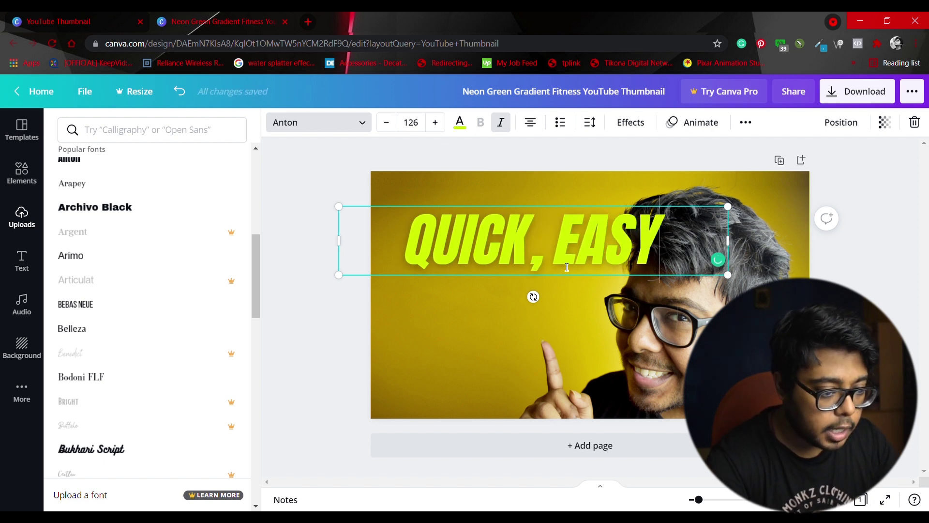
key(Return)
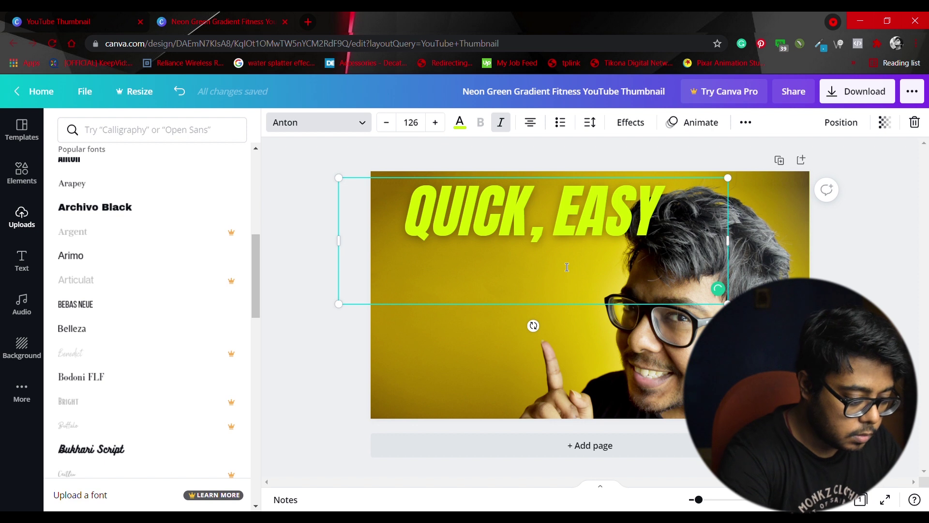
text(& )
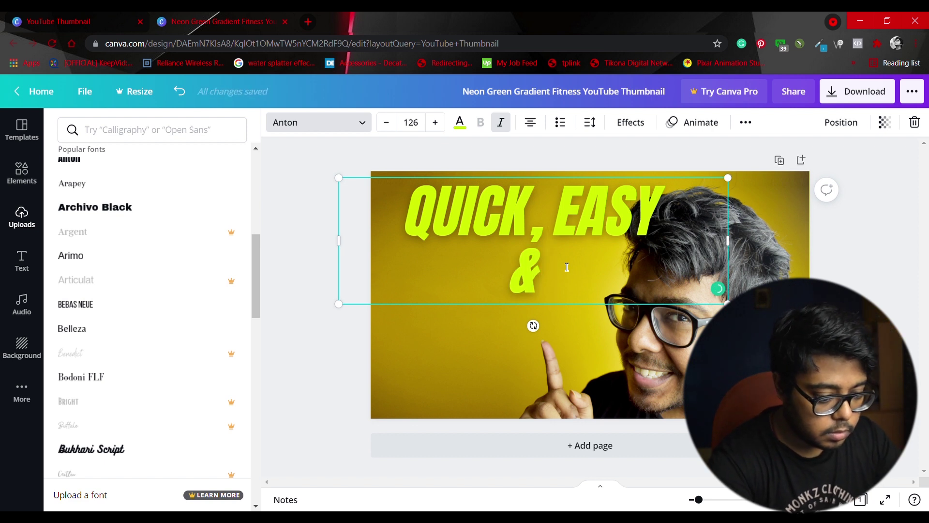
text(PRO)
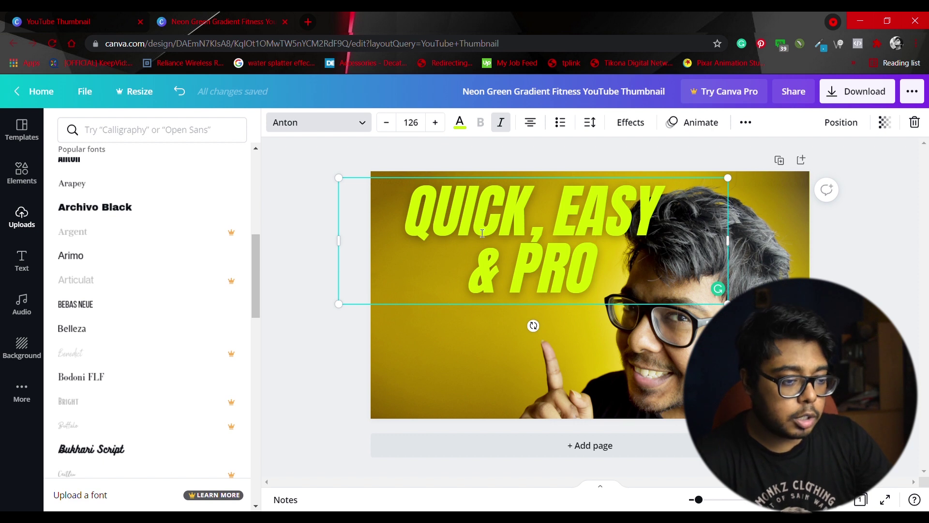
key(ctrl+a)
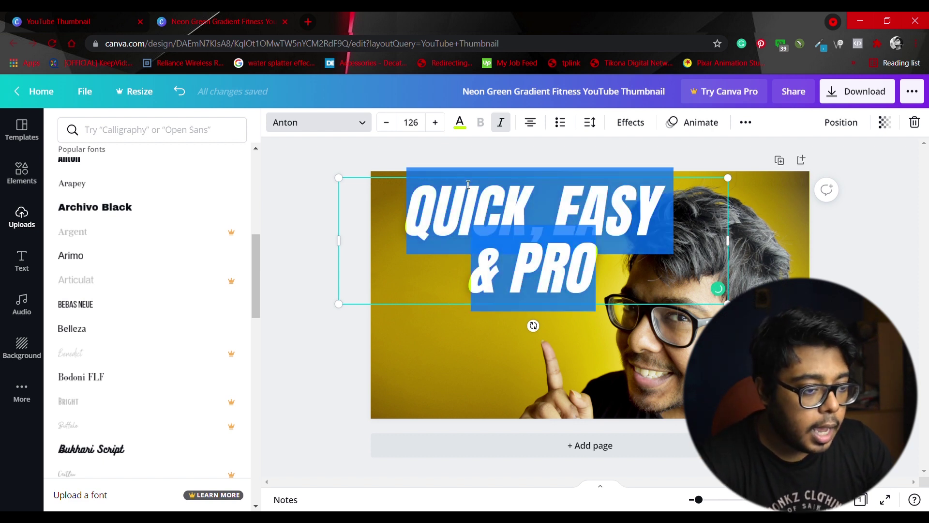
click(531, 126)
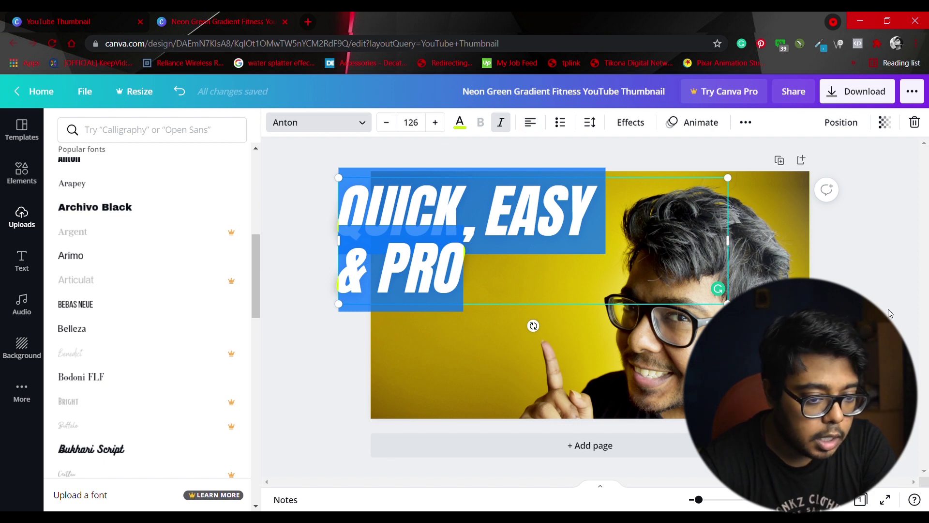
key(Escape)
key(Escape)
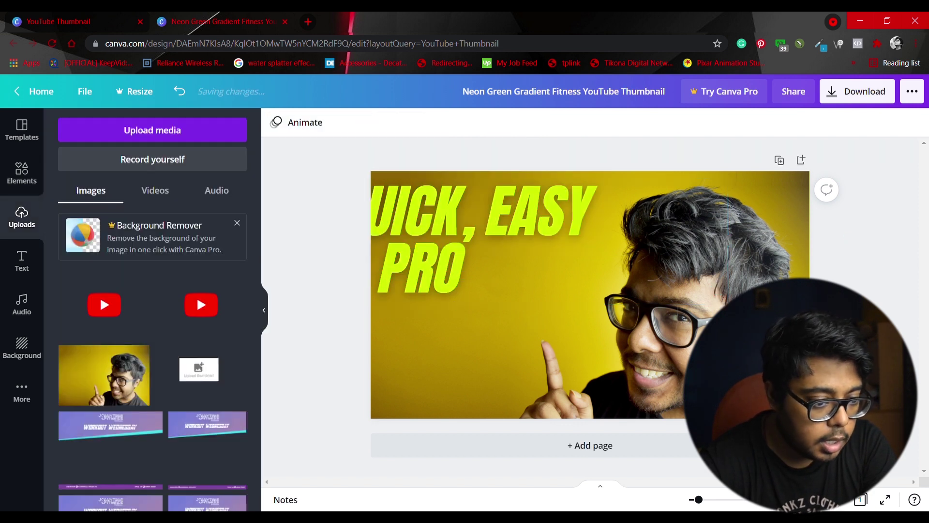
Move the headline onto the page's top-left and reduce its font size from 126 to 115.
drag(448, 260, 499, 270)
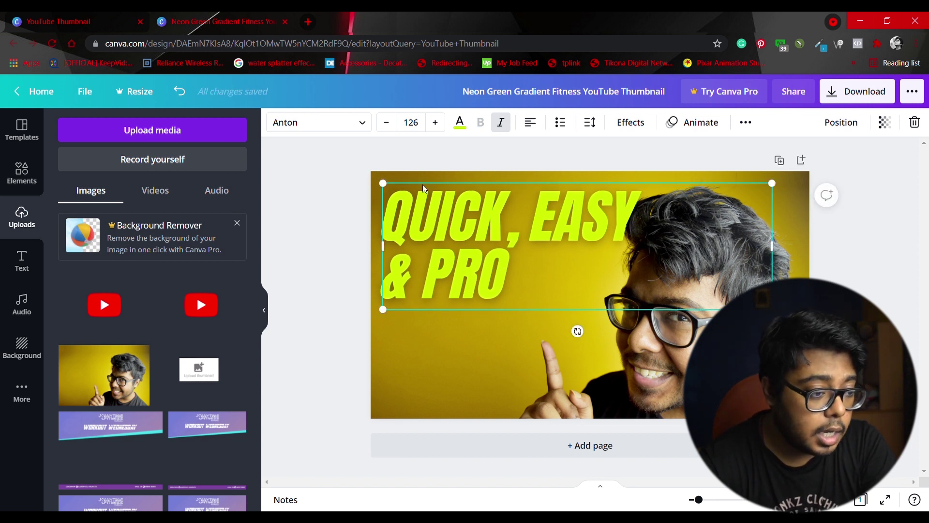
click(387, 124)
click(387, 124)
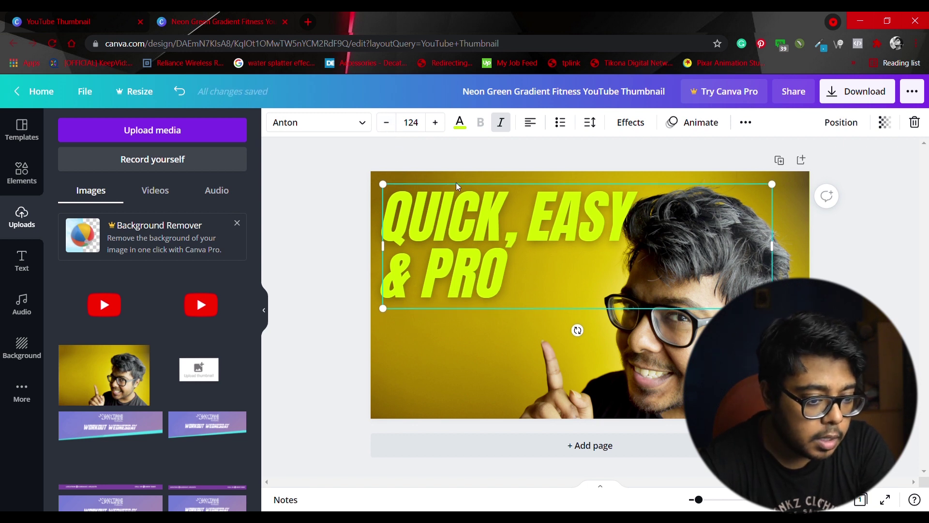
key(ctrl+shift+comma)
key(ctrl+shift+comma)
key(ctrl+shift+comma)
key(ctrl+shift+comma)
key(ctrl+shift+comma)
key(ctrl+shift+comma)
key(ctrl+shift+comma)
key(ctrl+shift+comma)
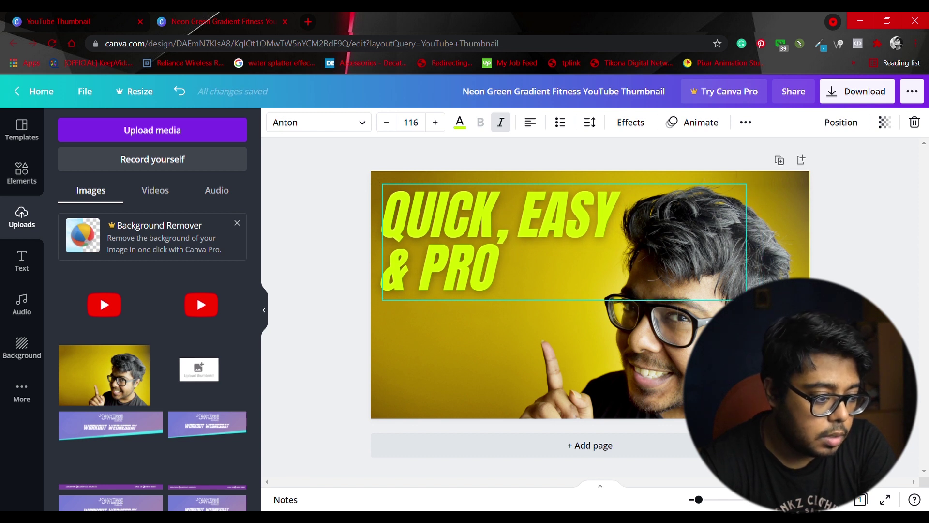
key(ctrl+shift+comma)
click(916, 296)
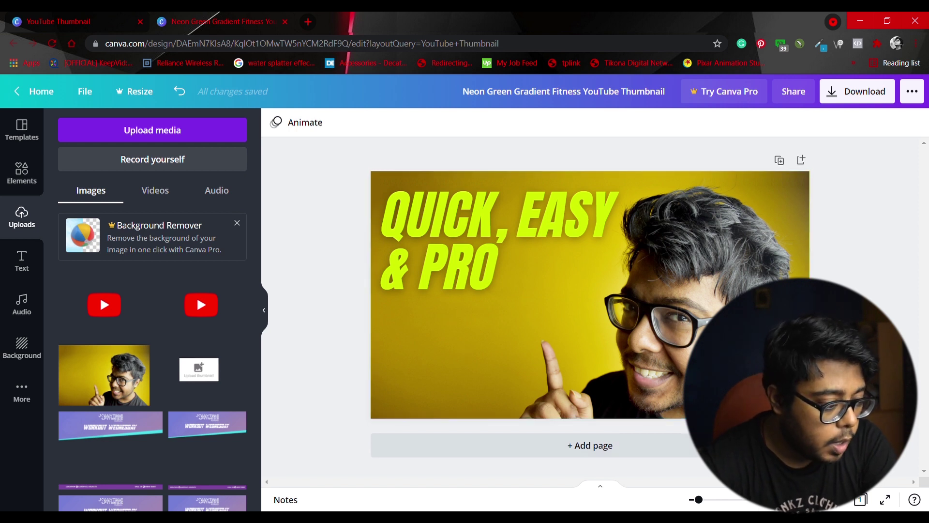
click(489, 283)
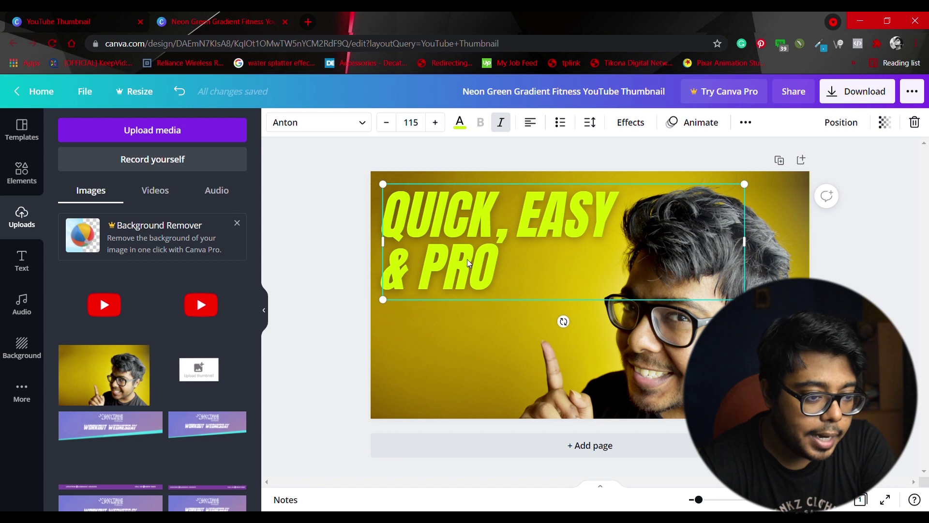
click(746, 124)
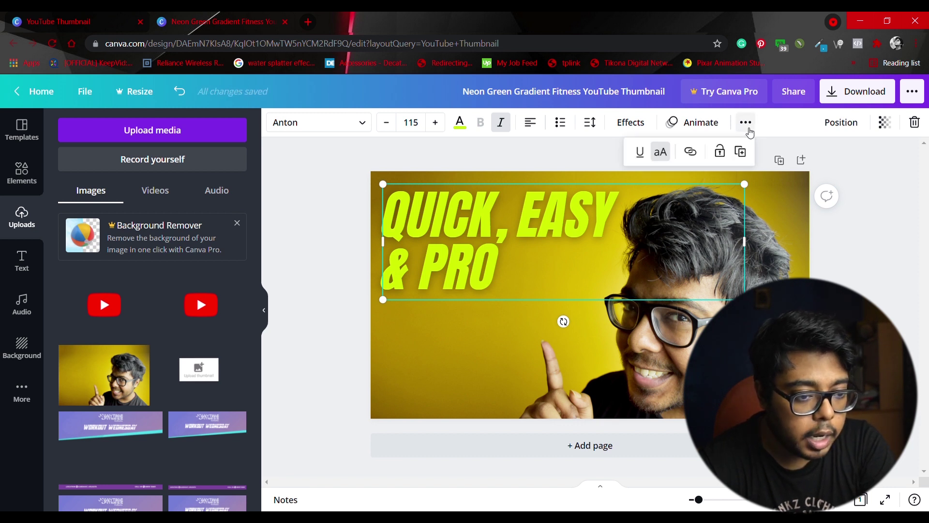
Lock the QUICK, EASY & PRO headline and place the red YouTube logo at the centre.
click(720, 154)
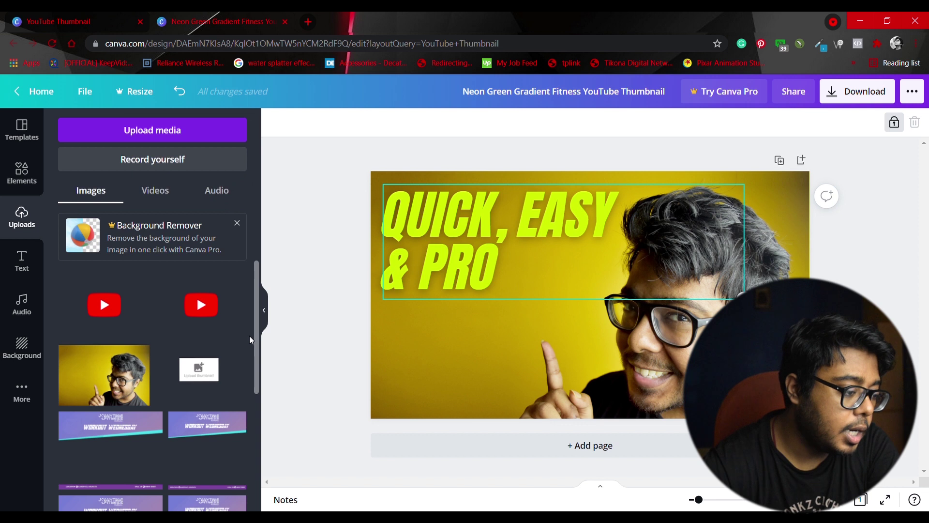
click(103, 304)
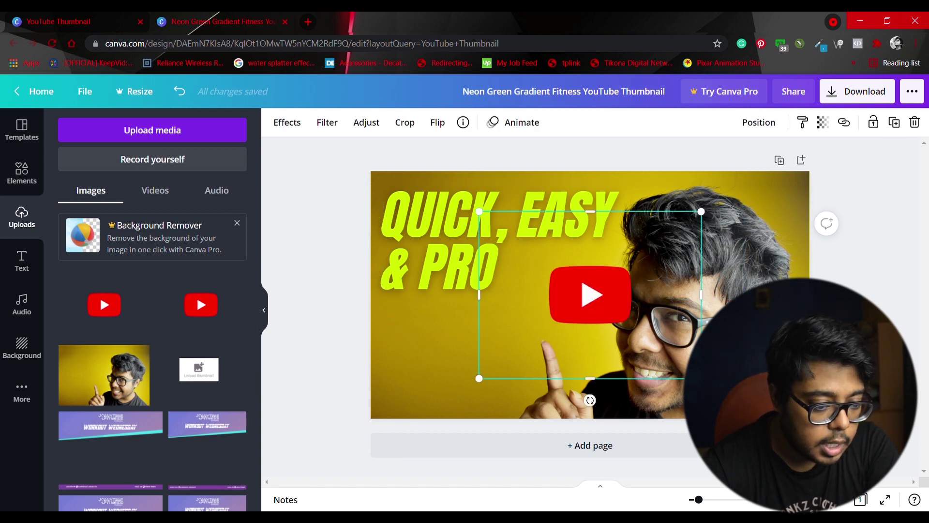
Shrink the YouTube logo, move it beside '& PRO', and add the Upload thumbnail graphic.
drag(701, 378, 673, 356)
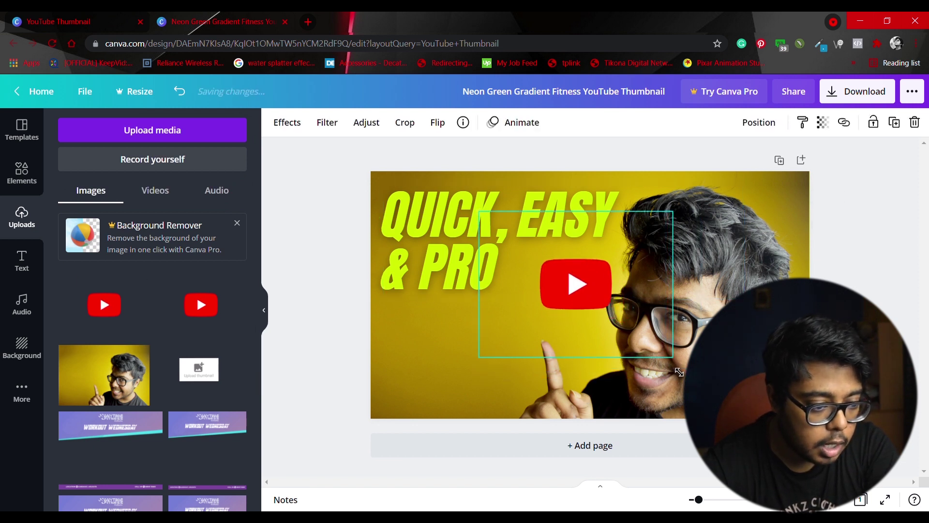
drag(563, 304, 556, 293)
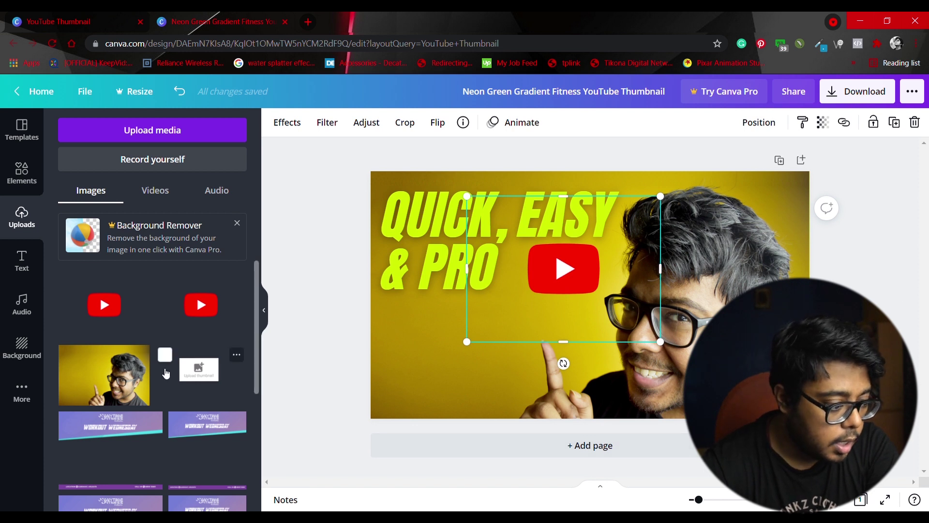
drag(182, 371, 478, 368)
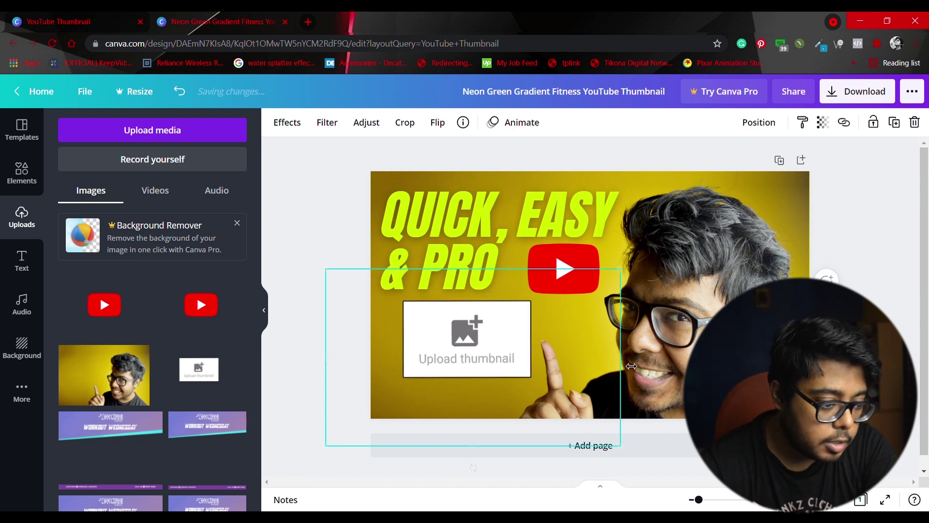
Enlarge the Upload thumbnail graphic and shift it up-left, left of the pointing hand.
drag(601, 365, 597, 365)
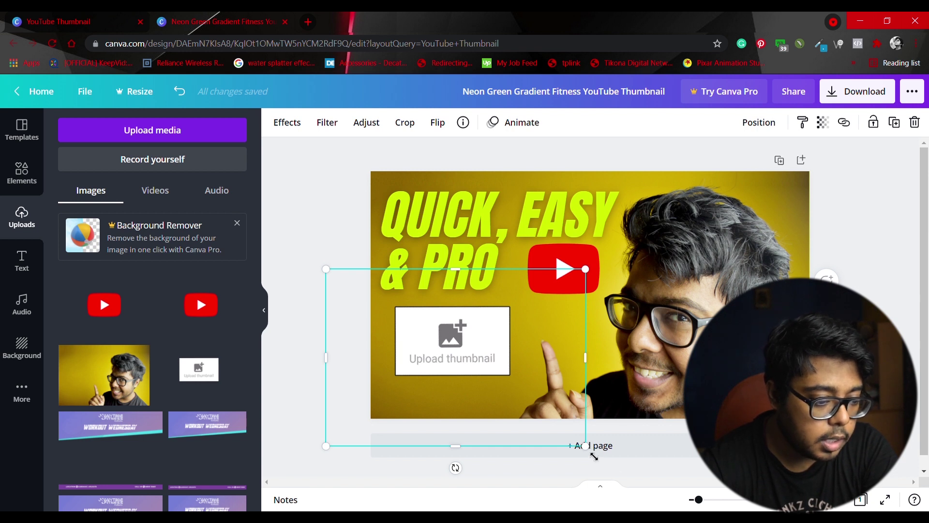
drag(594, 456, 639, 508)
drag(519, 382, 502, 369)
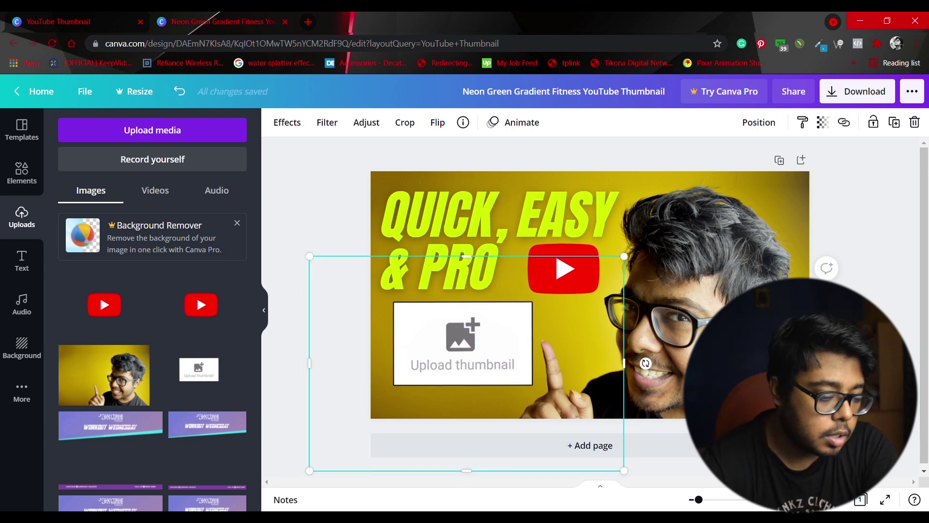
scroll(652, 330, down, 1)
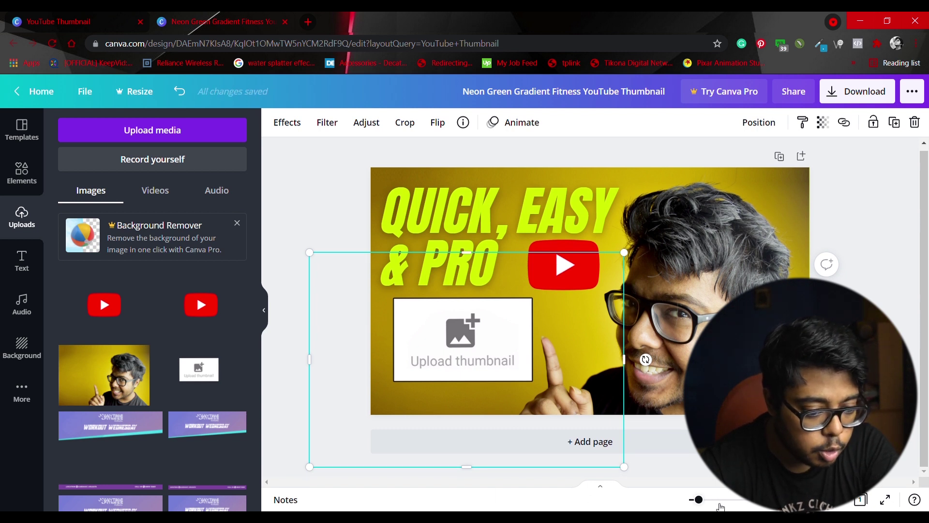
Tilt the Upload thumbnail graphic to -8°, enlarge it slightly and settle it below '& PRO'.
scroll(702, 500, up, 4)
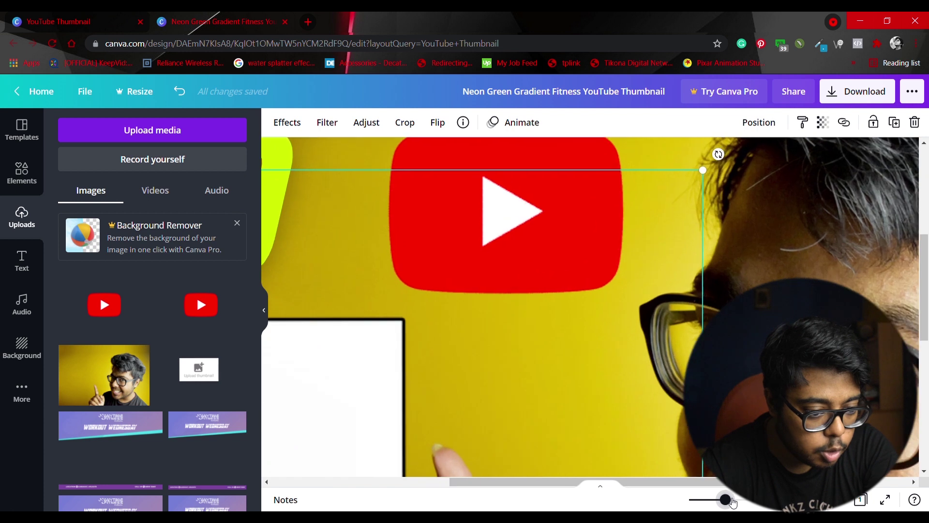
scroll(701, 500, down, 4)
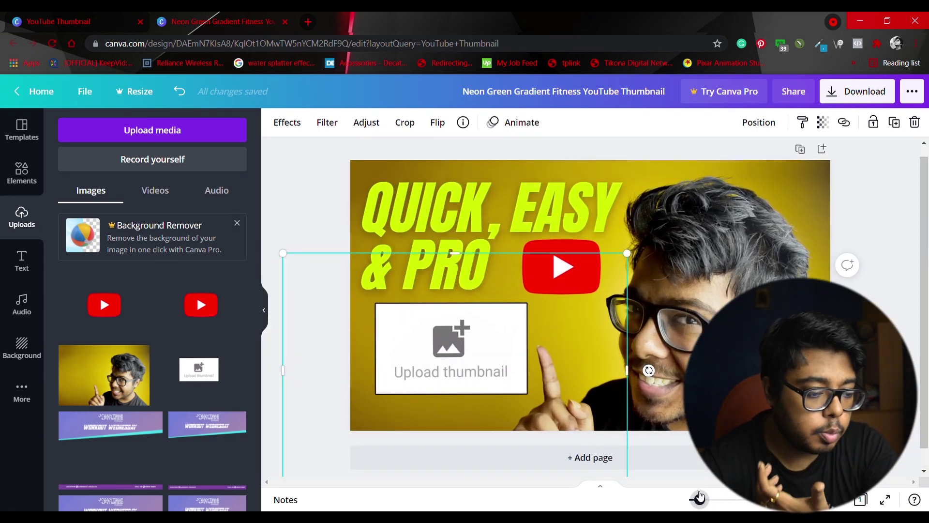
scroll(701, 494, up, 1)
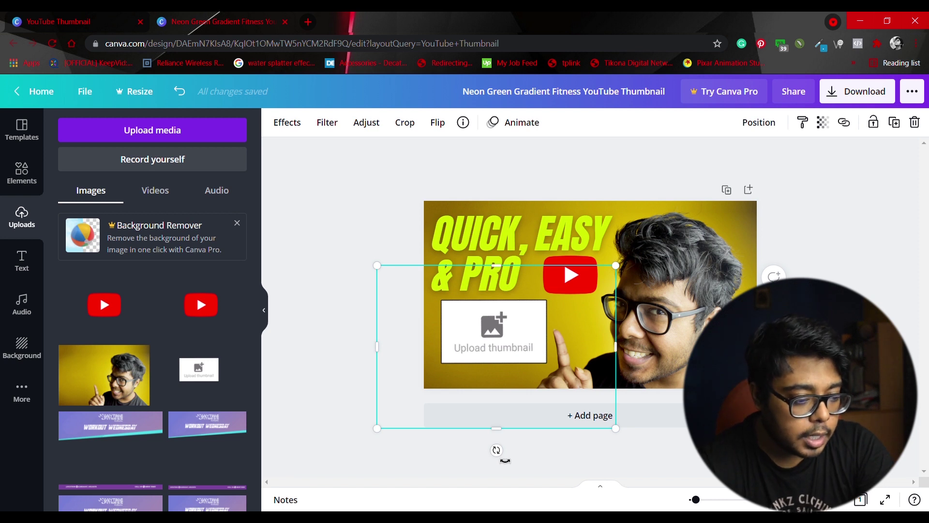
drag(505, 460, 516, 463)
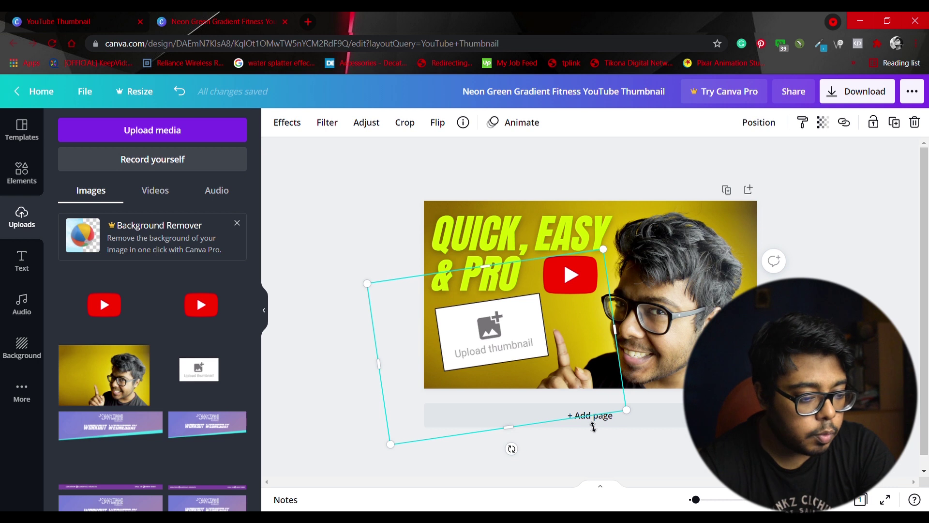
drag(636, 416, 645, 421)
drag(501, 343, 502, 346)
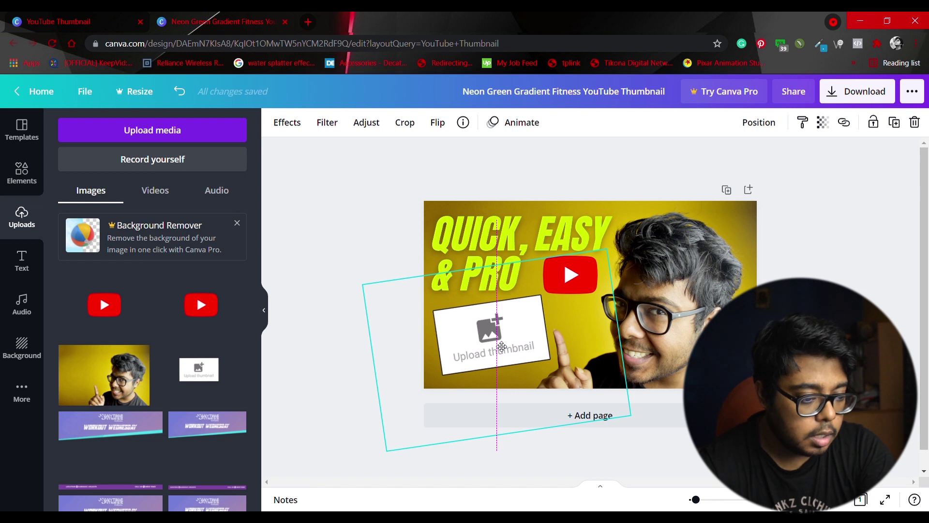
drag(502, 346, 502, 346)
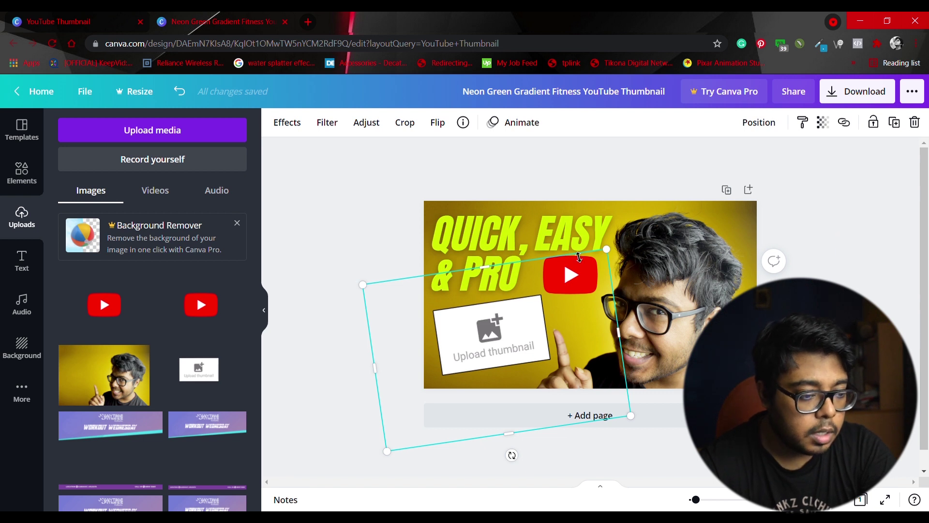
click(550, 230)
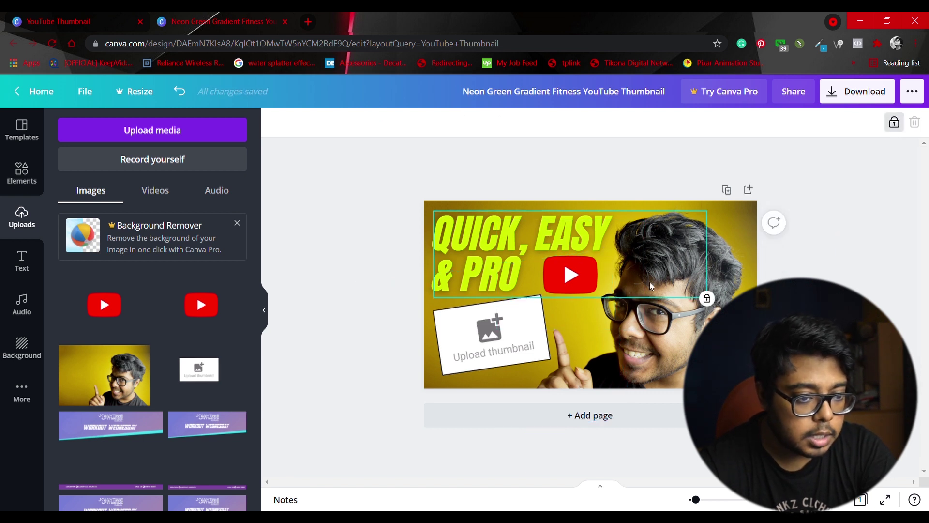
Unlock the QUICK, EASY & PRO headline text group for editing.
click(894, 122)
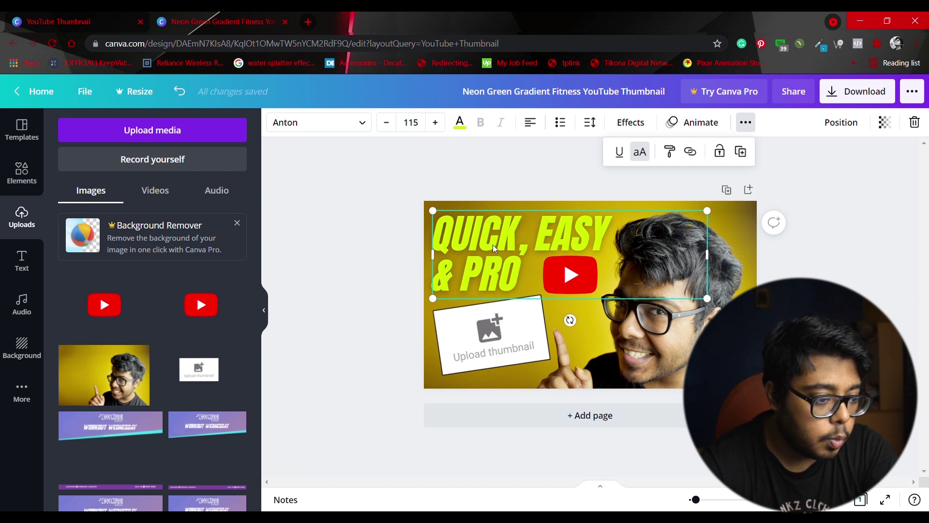
Recolour the headline from neon yellow-green to the white swatch under Photo colors.
click(463, 123)
click(462, 123)
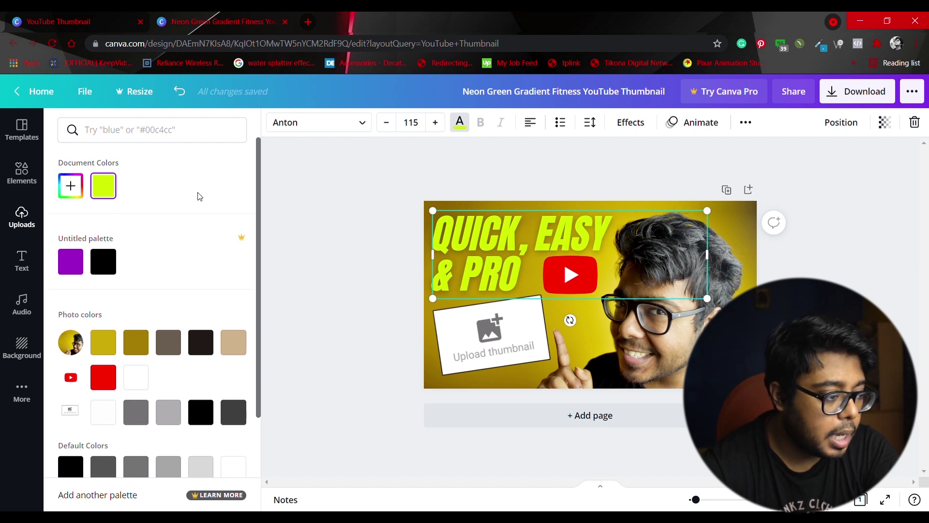
click(72, 188)
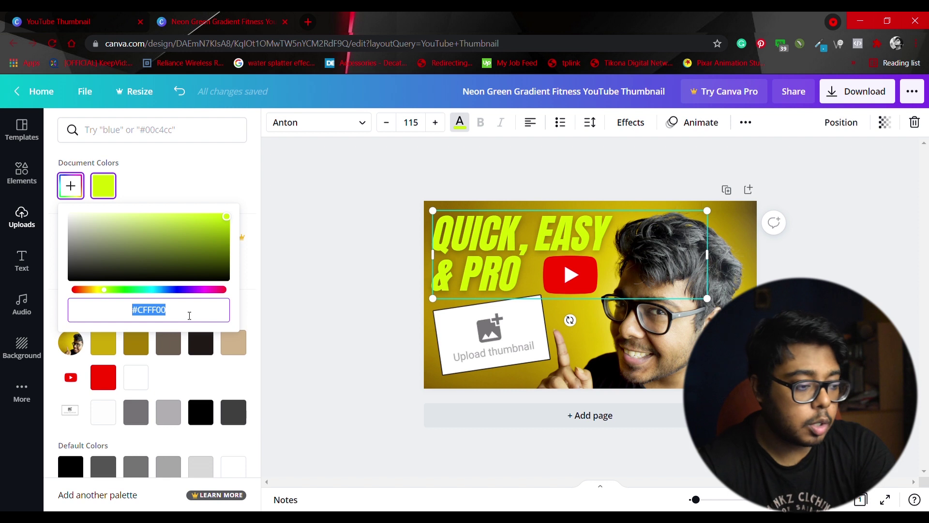
click(154, 182)
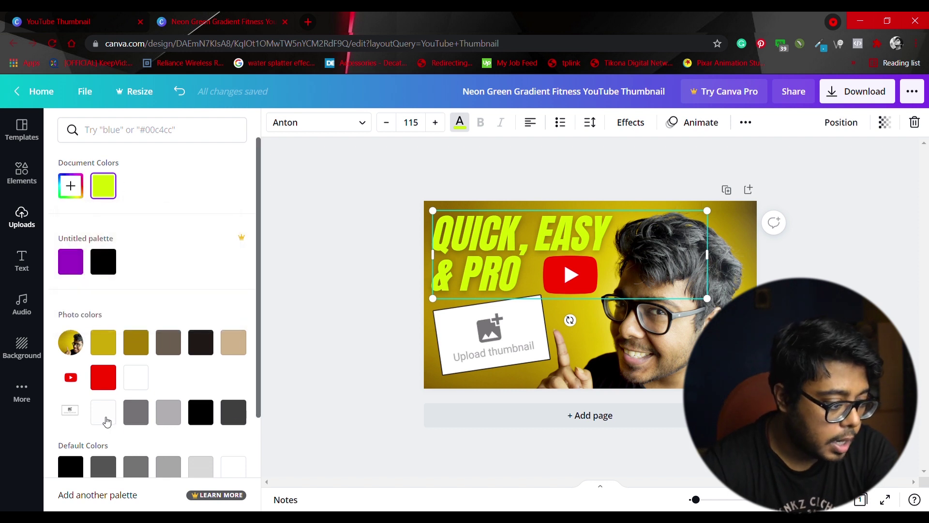
click(141, 384)
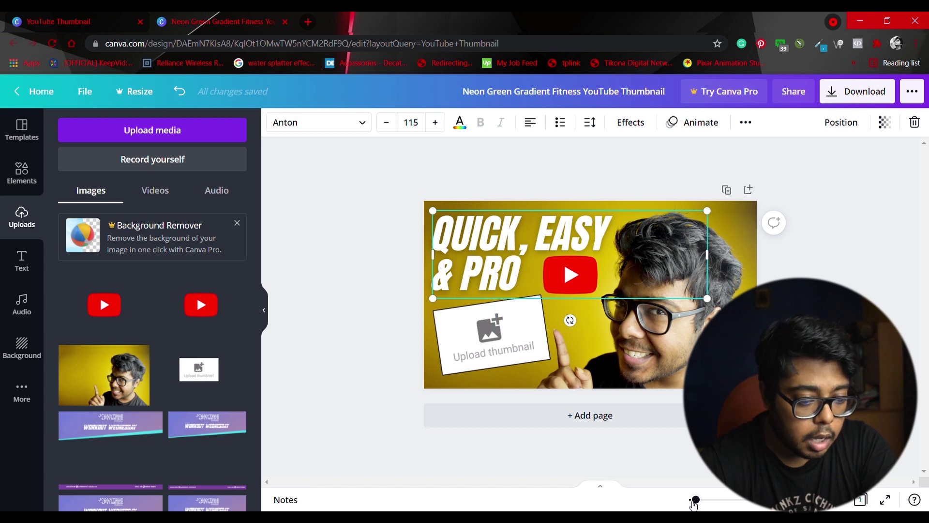
drag(705, 502, 698, 500)
key(Escape)
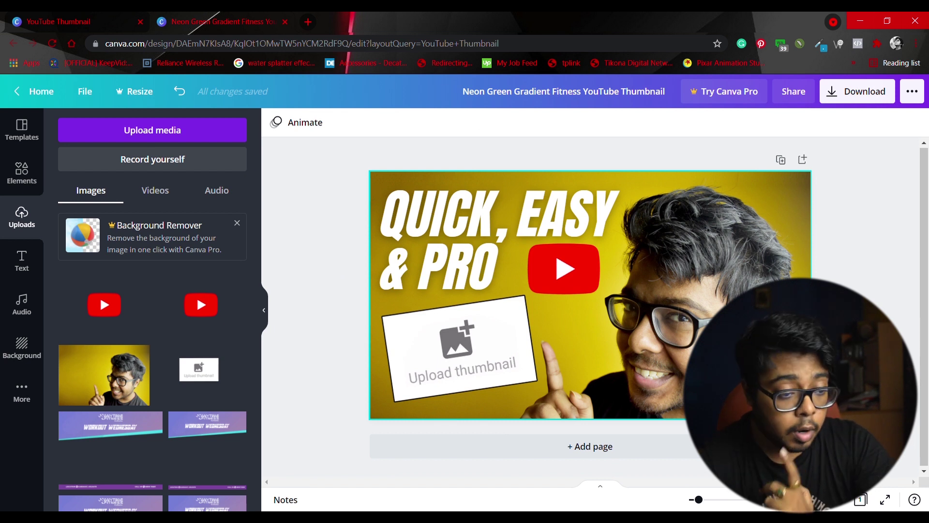
Download the thumbnail as a PNG and dismiss the 'Design downloaded!' confirmation.
click(864, 102)
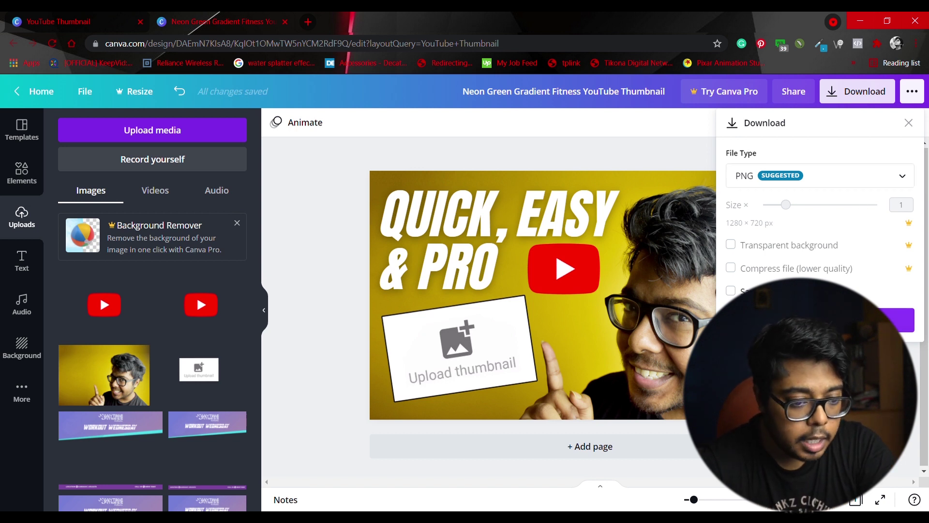
click(898, 320)
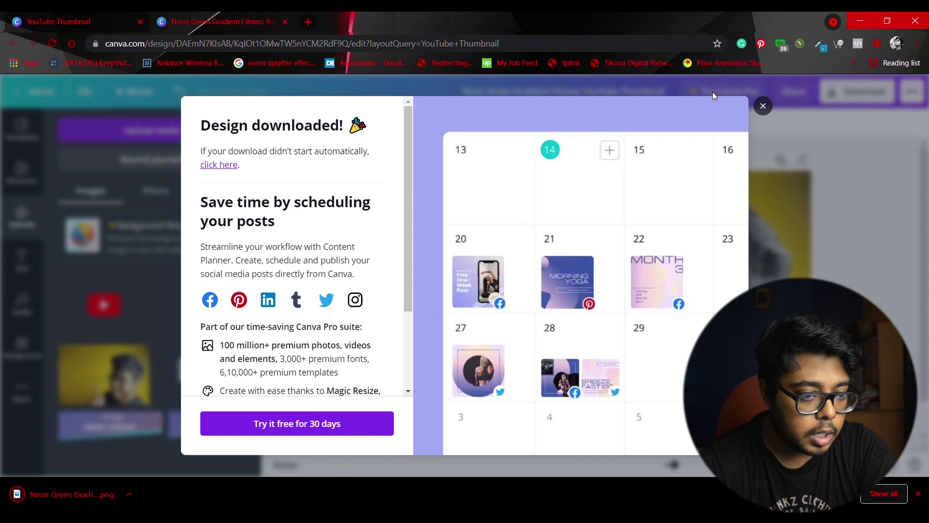
click(763, 105)
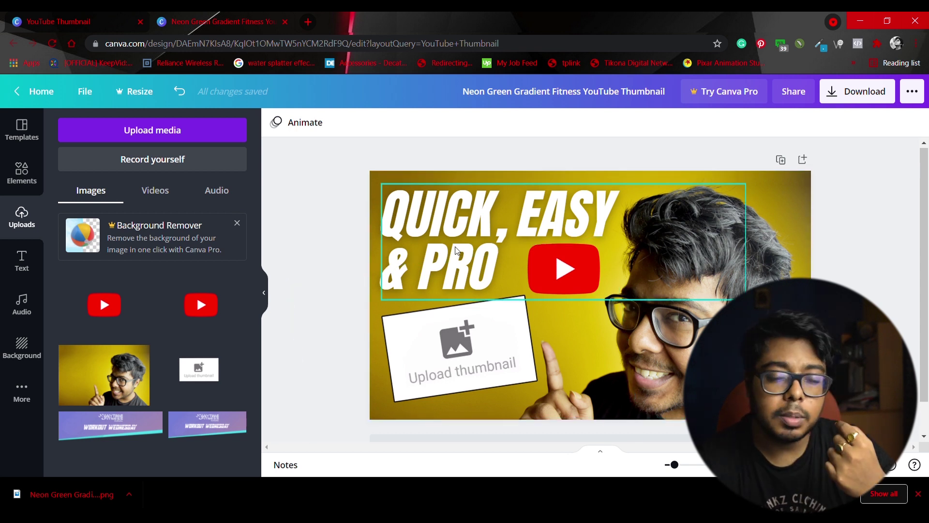
click(673, 335)
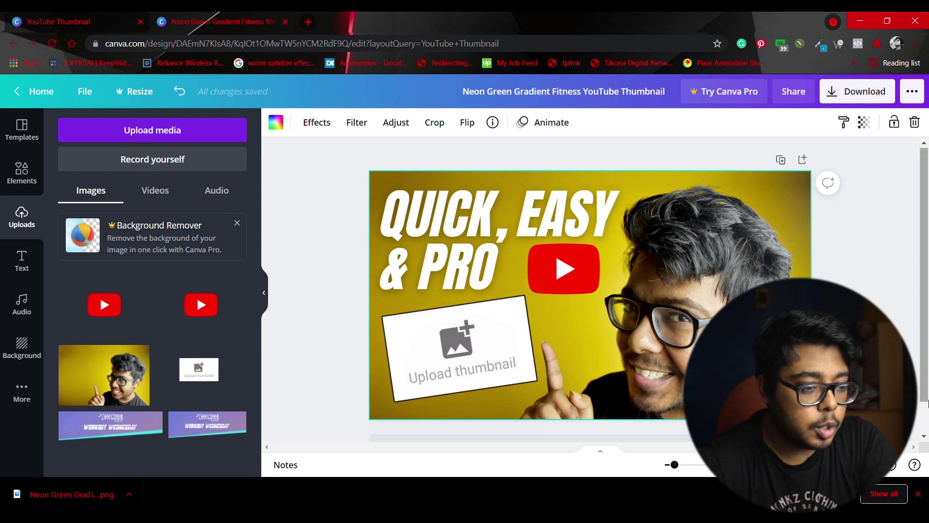
click(464, 254)
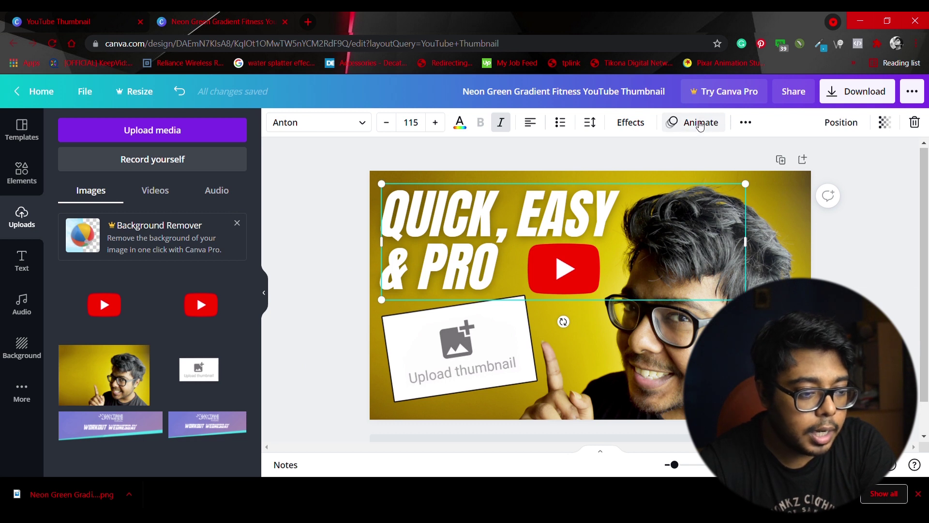
Preview Block, Typewriter, Ascend, Burst and Shift on the headline, settling on Bounce.
click(700, 126)
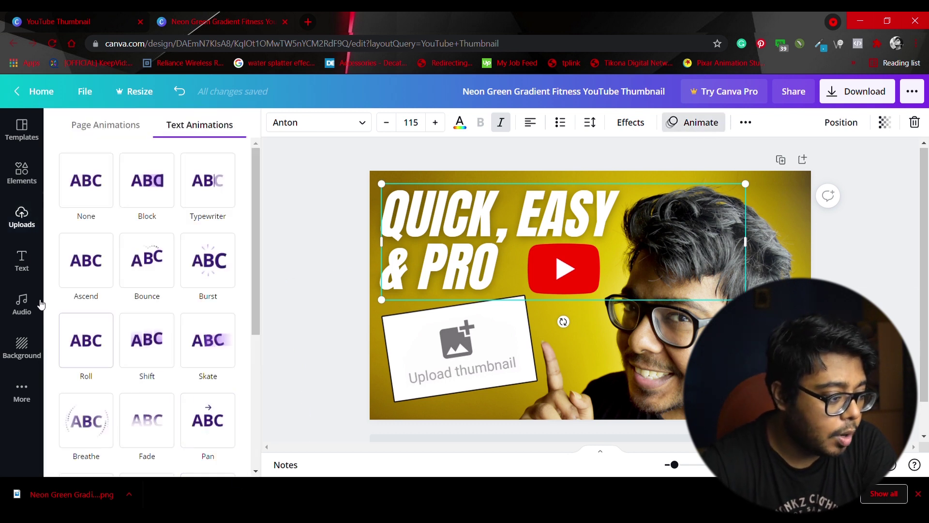
click(154, 187)
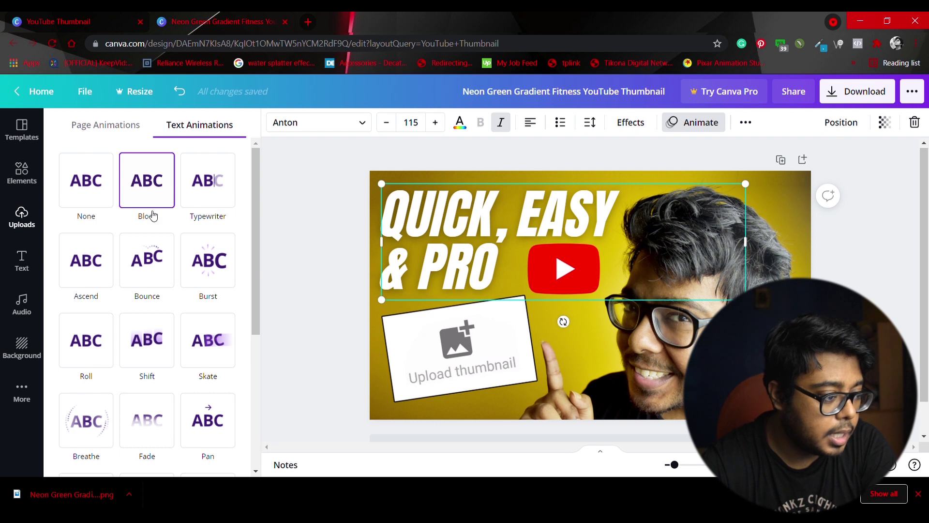
click(218, 199)
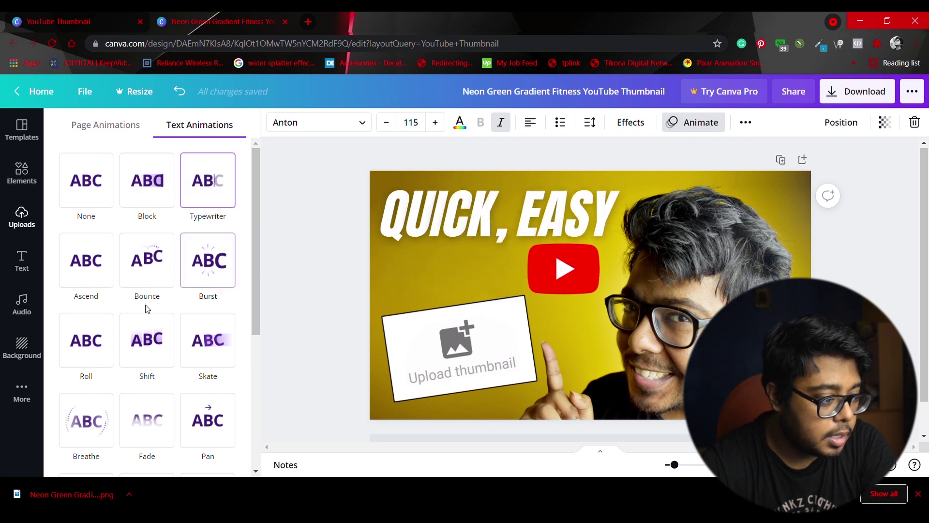
click(91, 272)
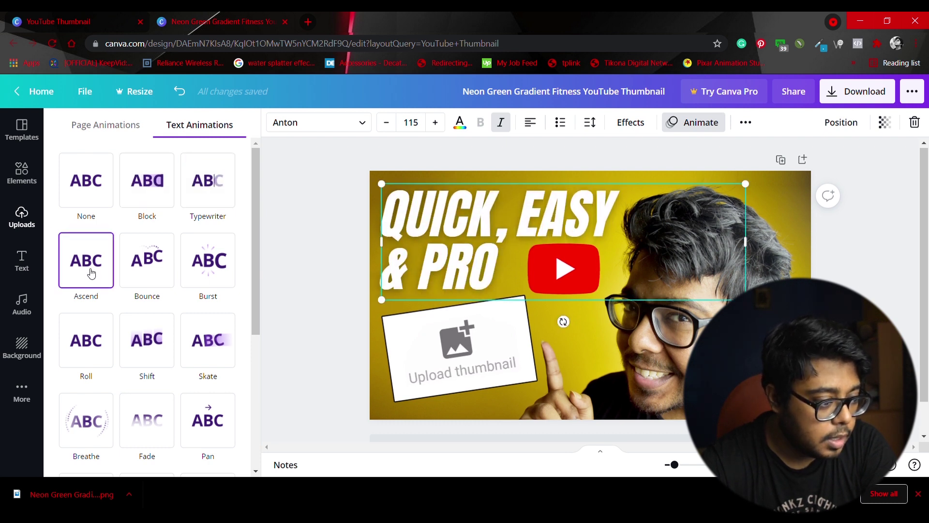
click(159, 274)
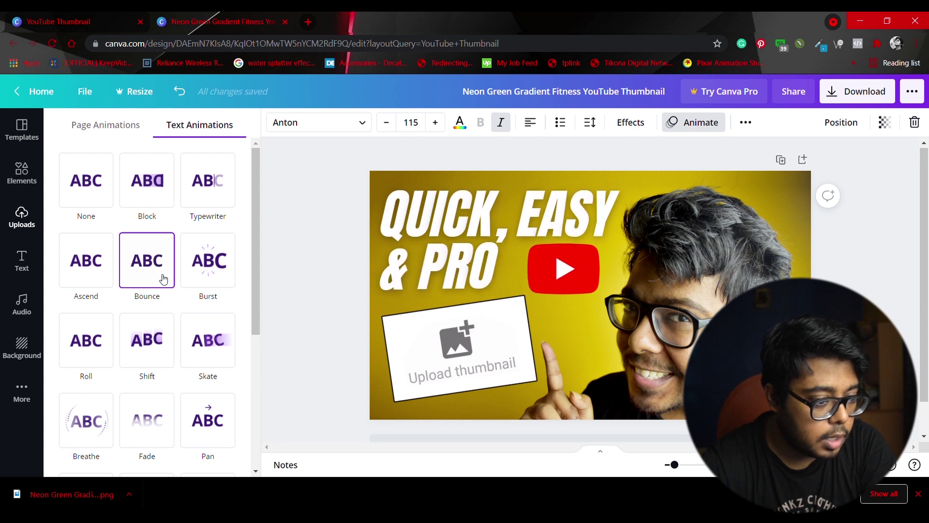
click(203, 271)
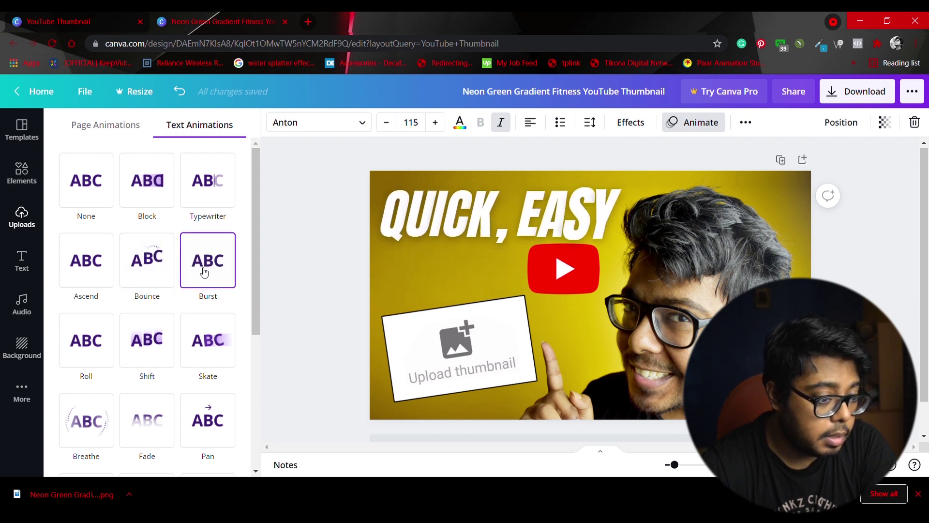
click(150, 347)
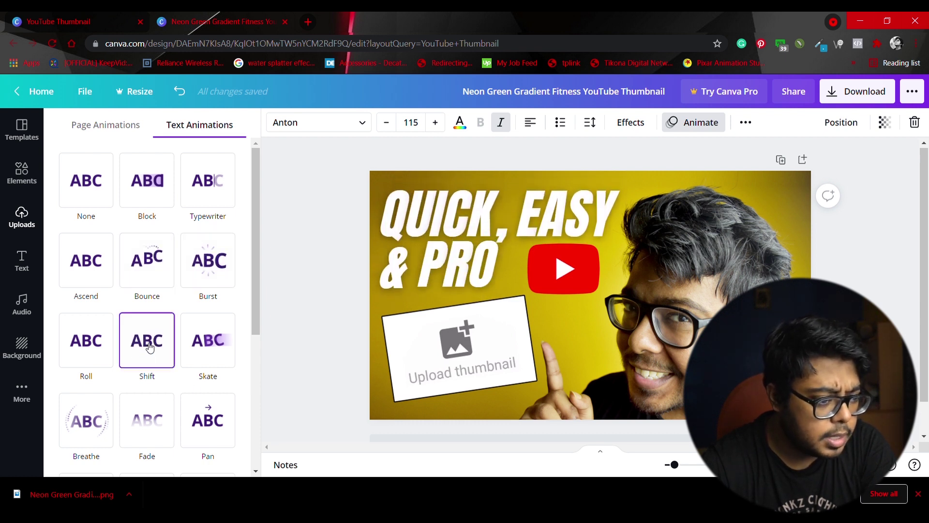
click(161, 267)
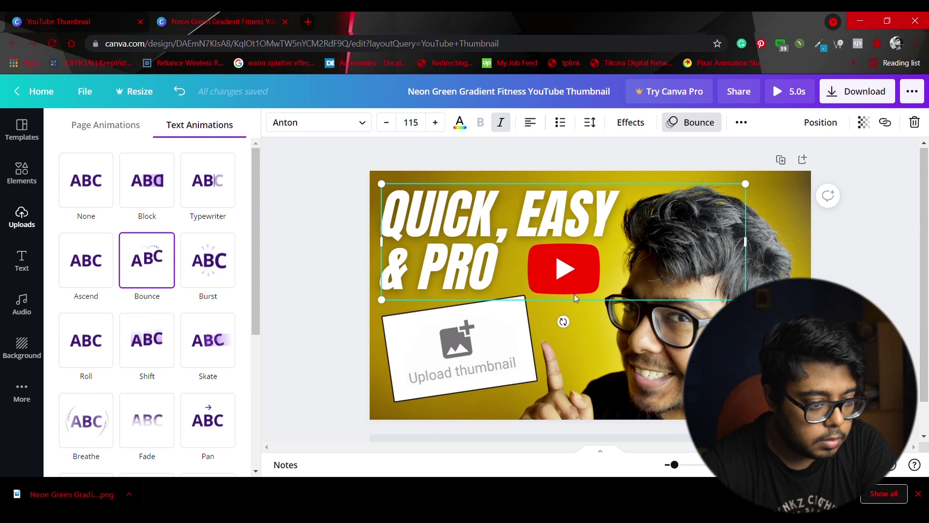
click(512, 360)
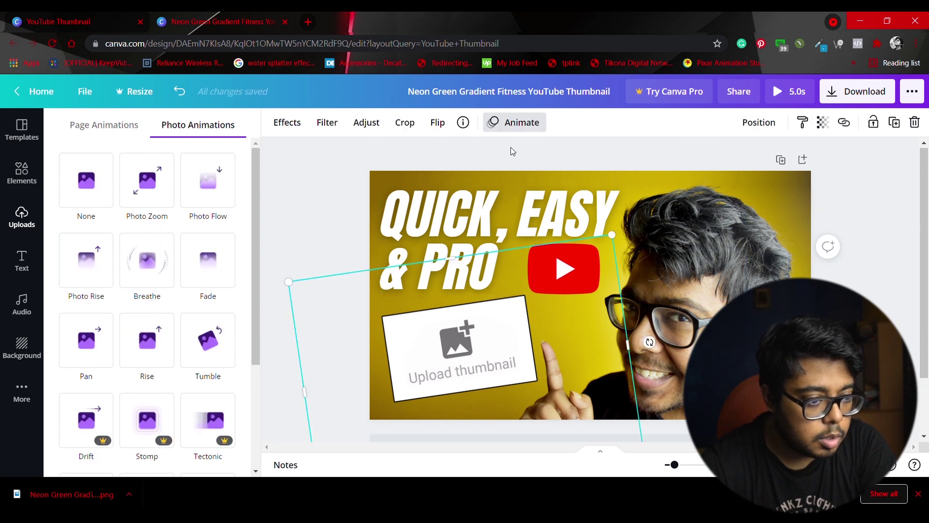
Try Breathe, Tumble and Rise on the large tilted image, then apply the Pan animation.
click(165, 284)
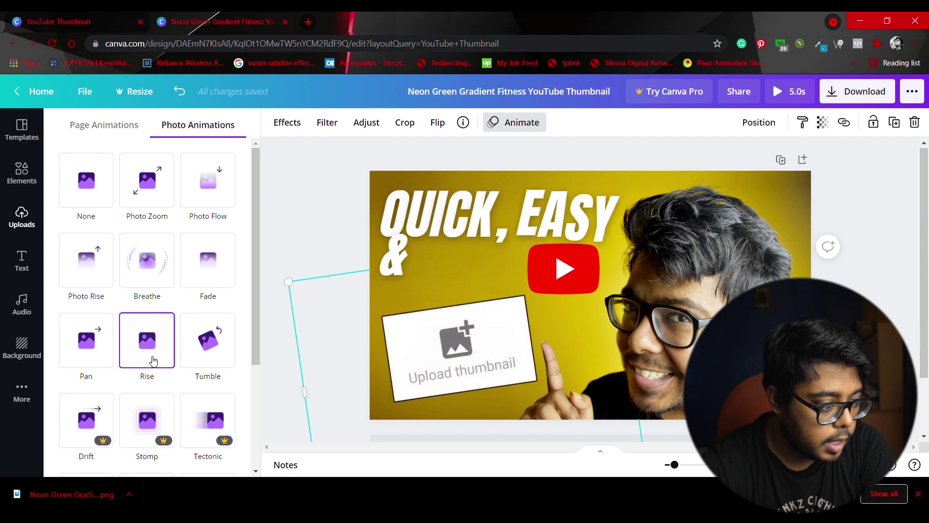
click(104, 356)
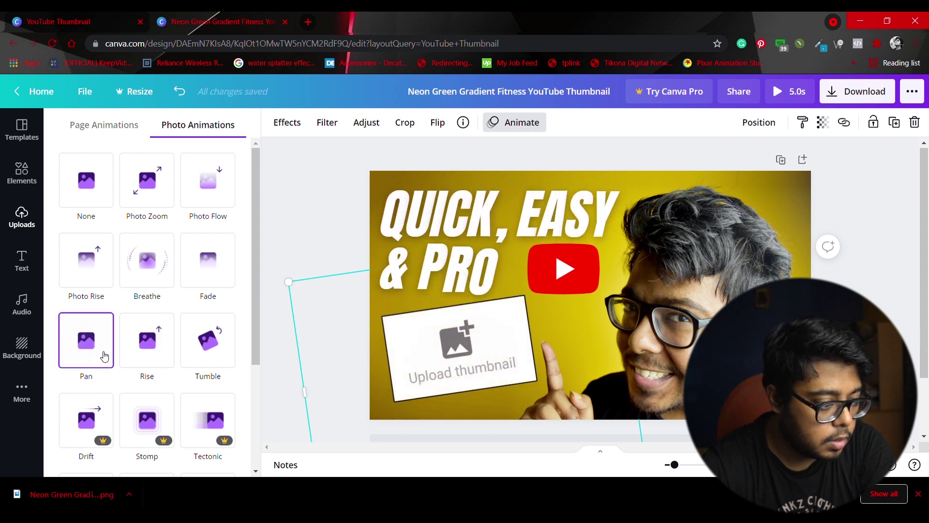
click(207, 357)
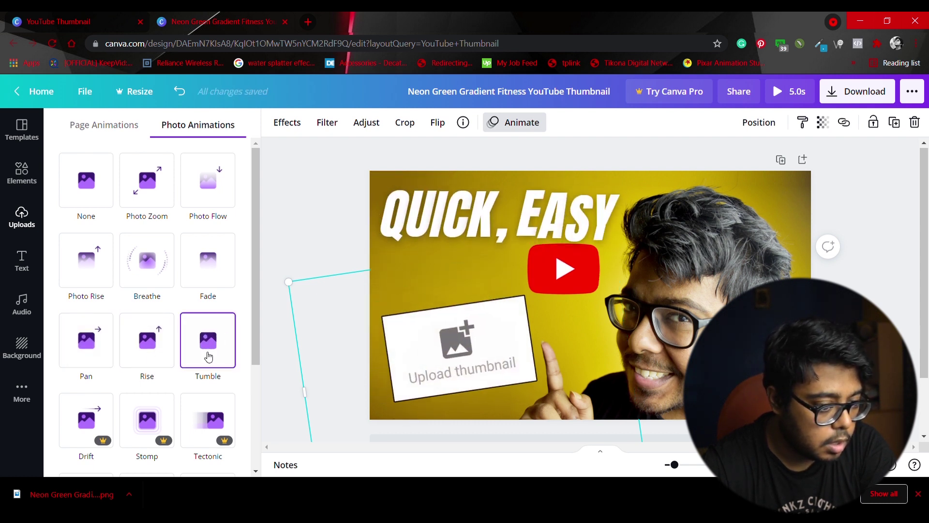
click(147, 357)
click(101, 357)
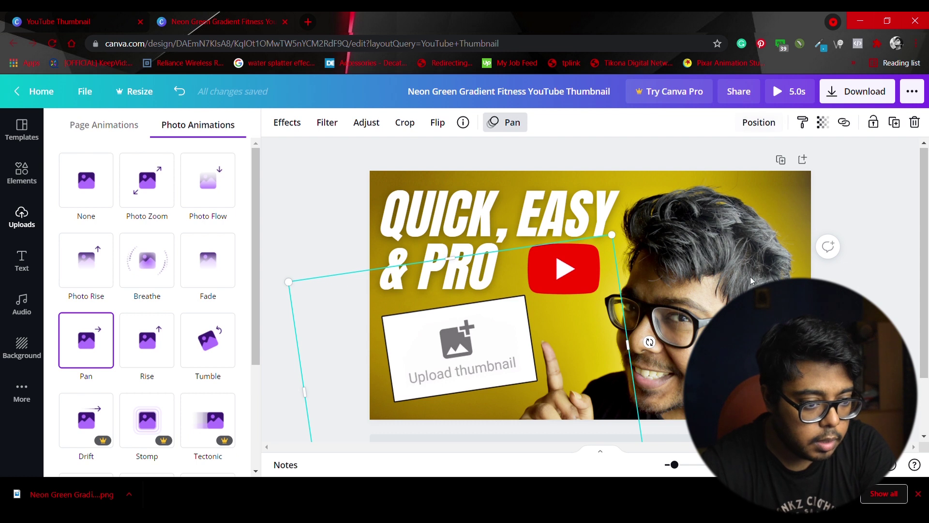
click(629, 287)
click(536, 282)
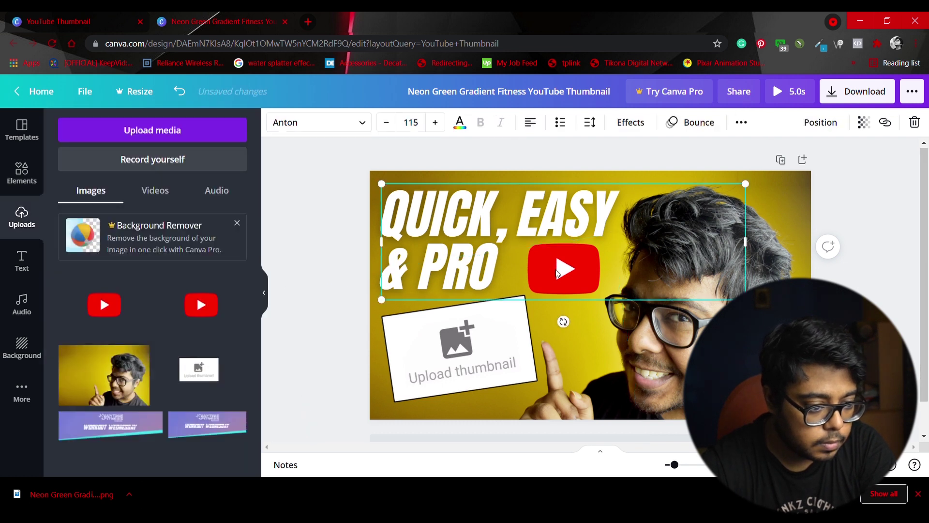
click(638, 320)
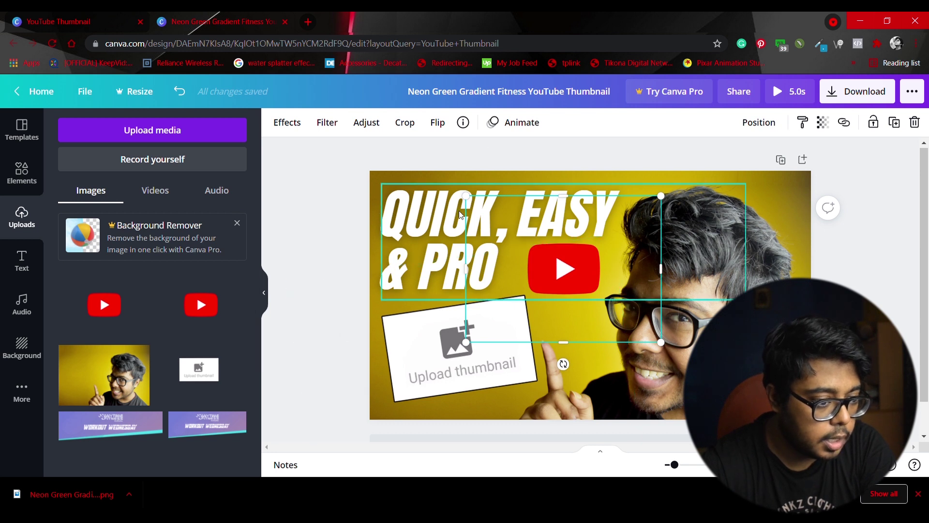
Preview Rise, Tumble, Fade, Photo Zoom and Breathe on the YouTube logo, then apply Pan.
click(516, 123)
click(154, 357)
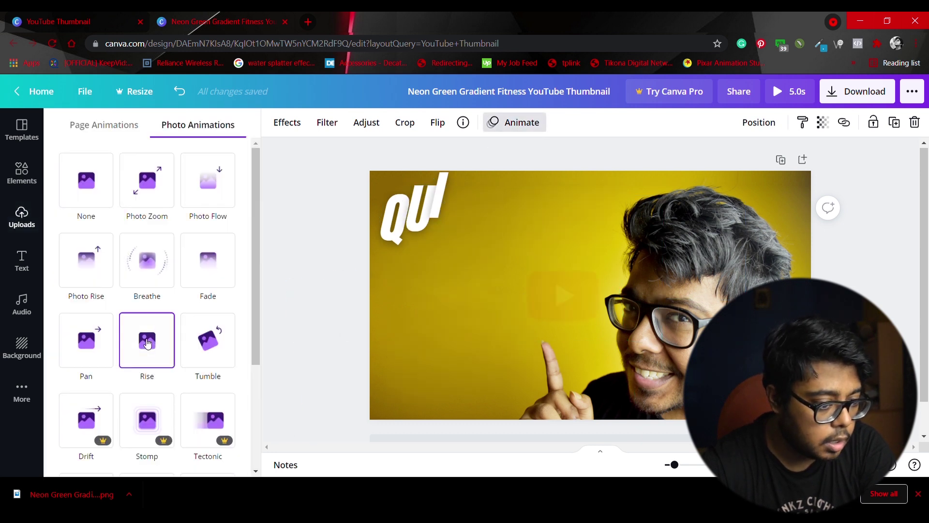
click(222, 335)
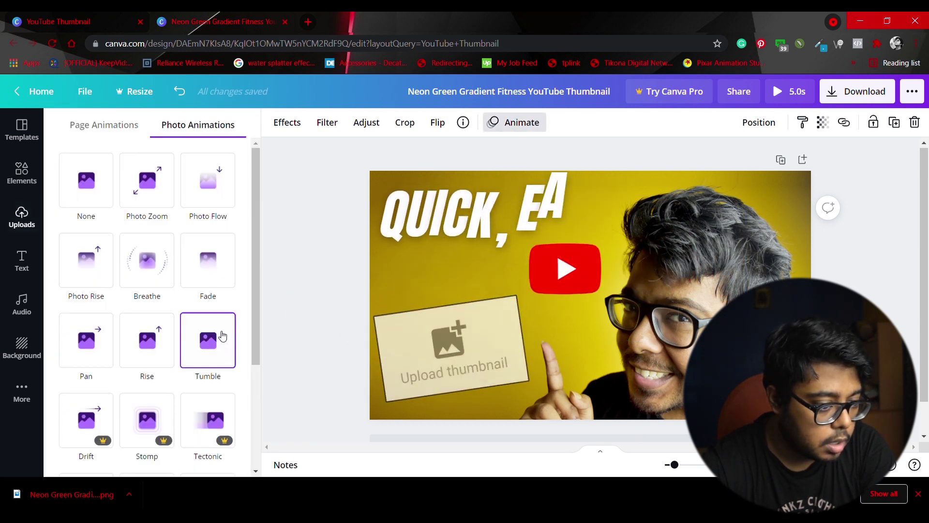
click(110, 348)
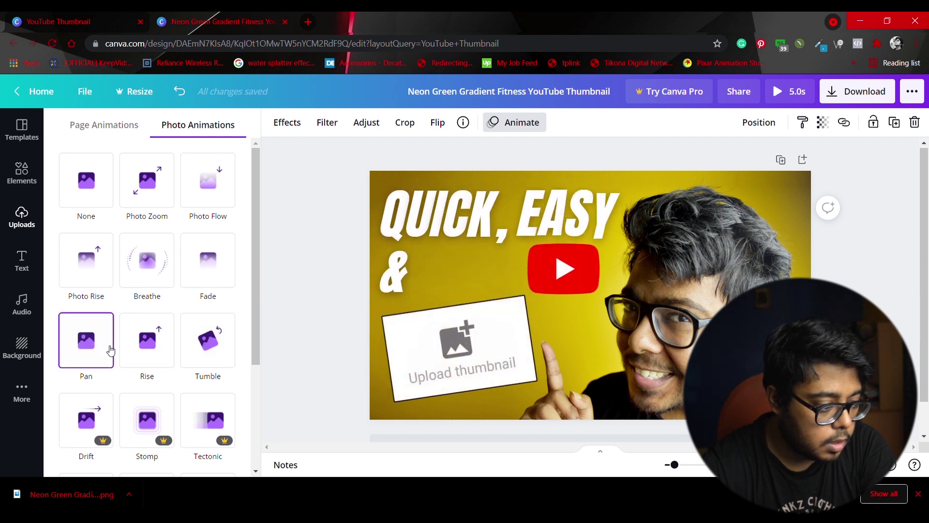
click(202, 269)
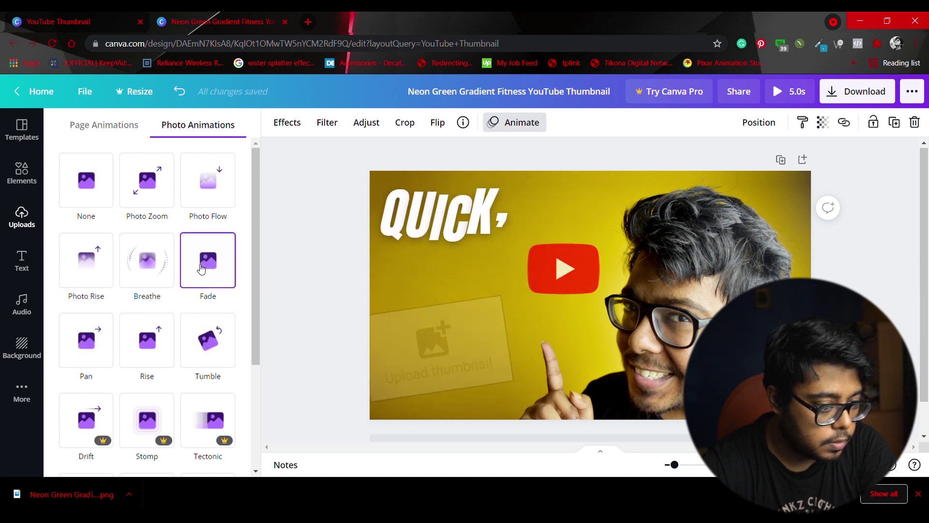
click(170, 198)
click(153, 264)
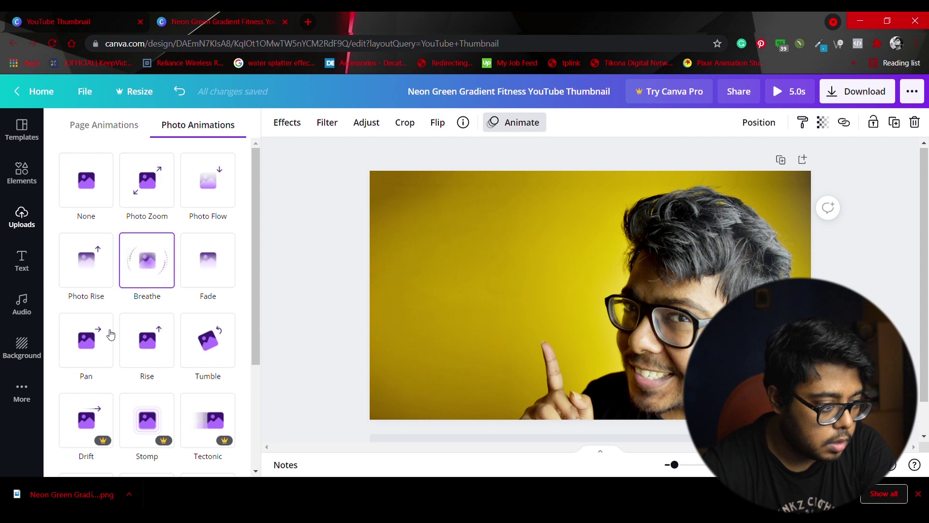
click(102, 336)
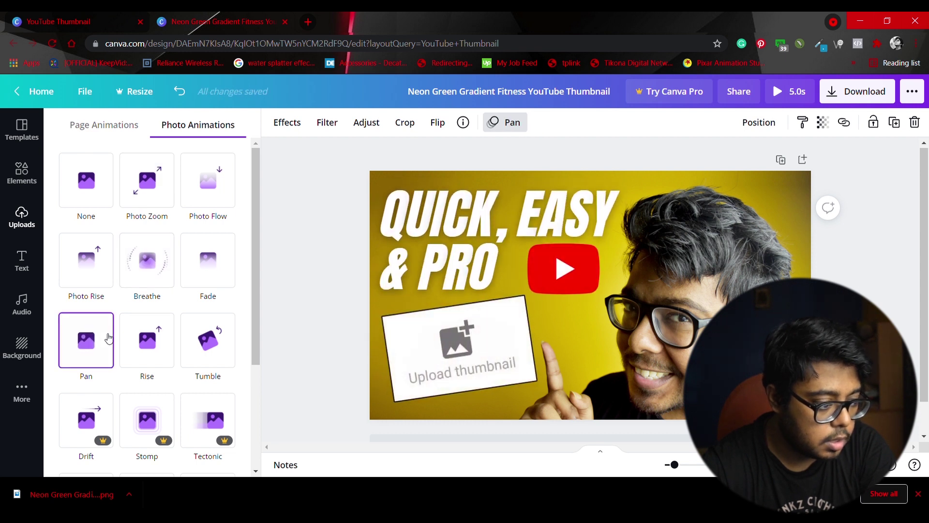
key(Escape)
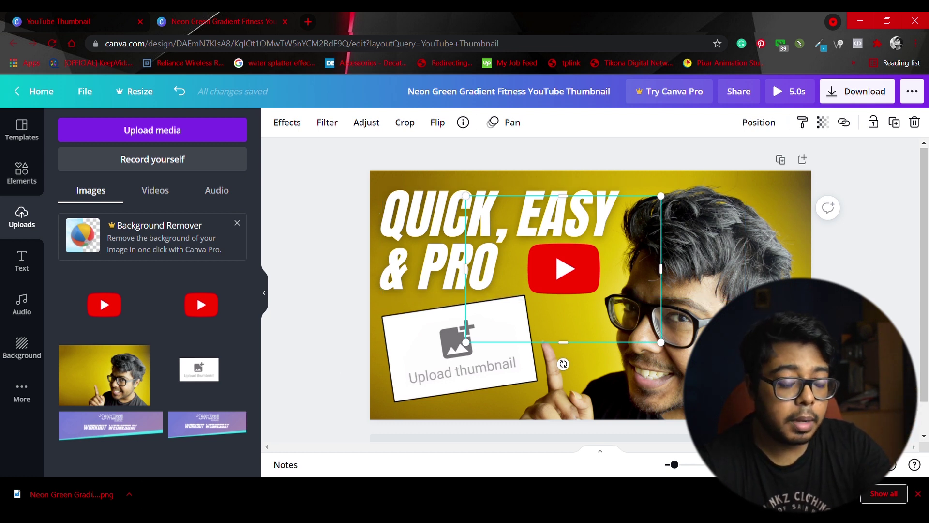
key(Escape)
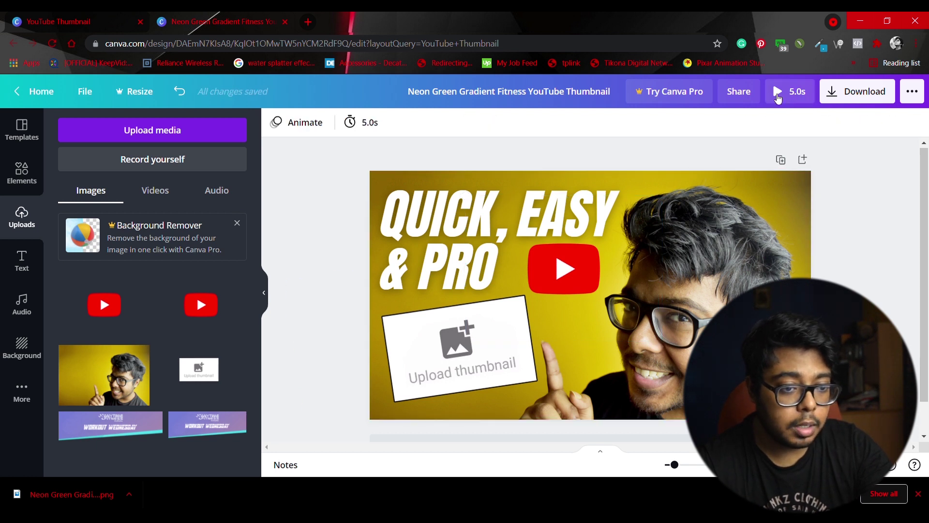
click(794, 97)
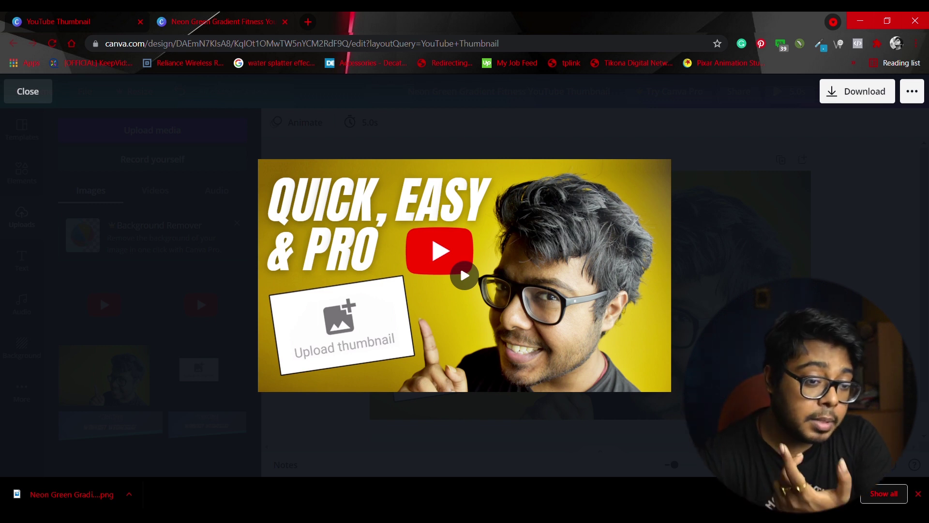
click(861, 284)
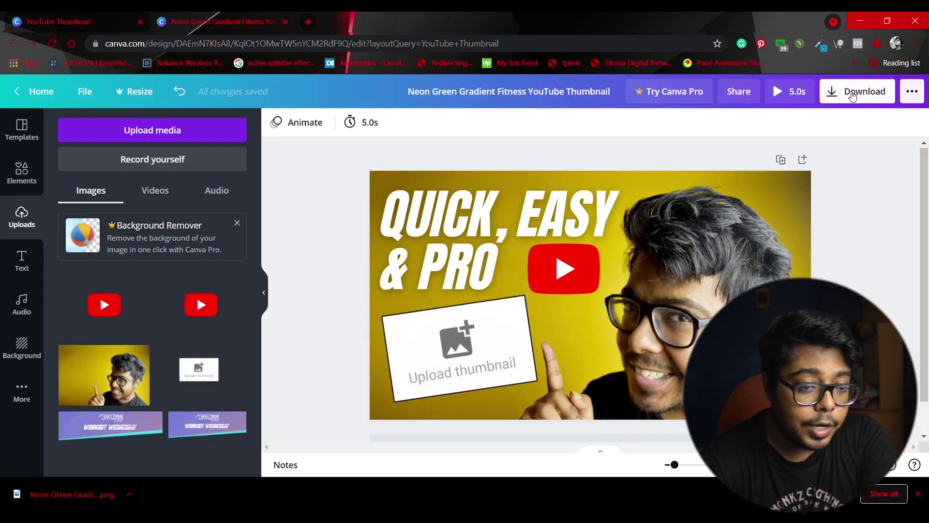
Bring up the download settings with MP4 Video as the file type.
click(852, 95)
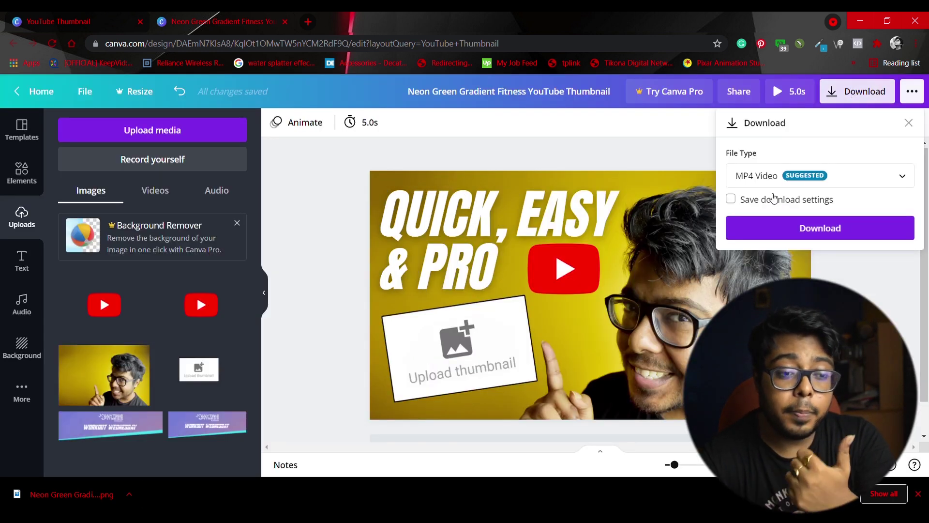